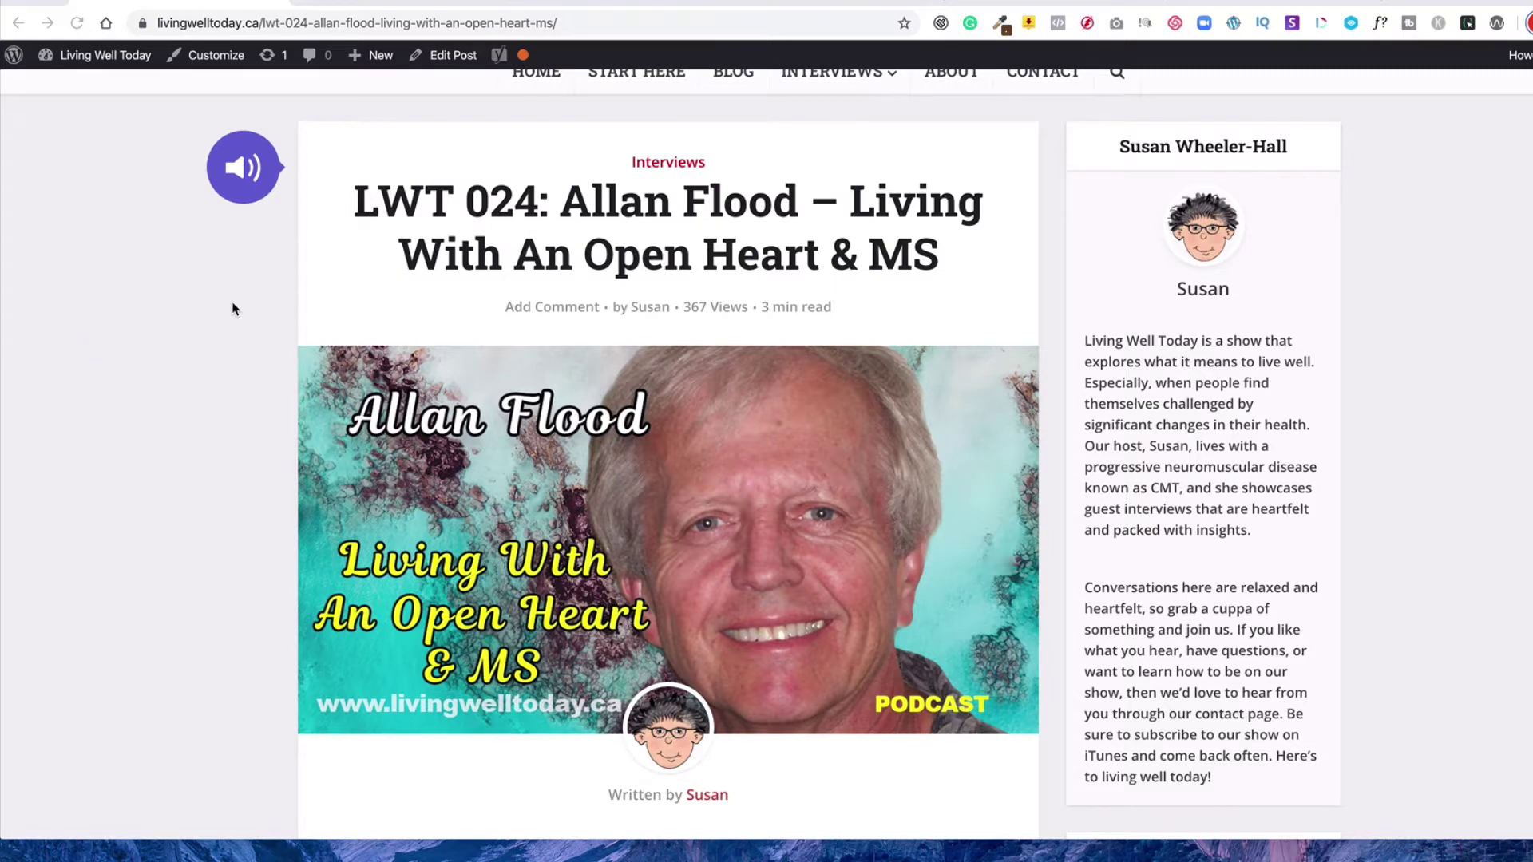
Step: Switch from the Plugins > Add New results to the live site's WebsiteVoice settings tab
scroll(232, 319, "down", 6)
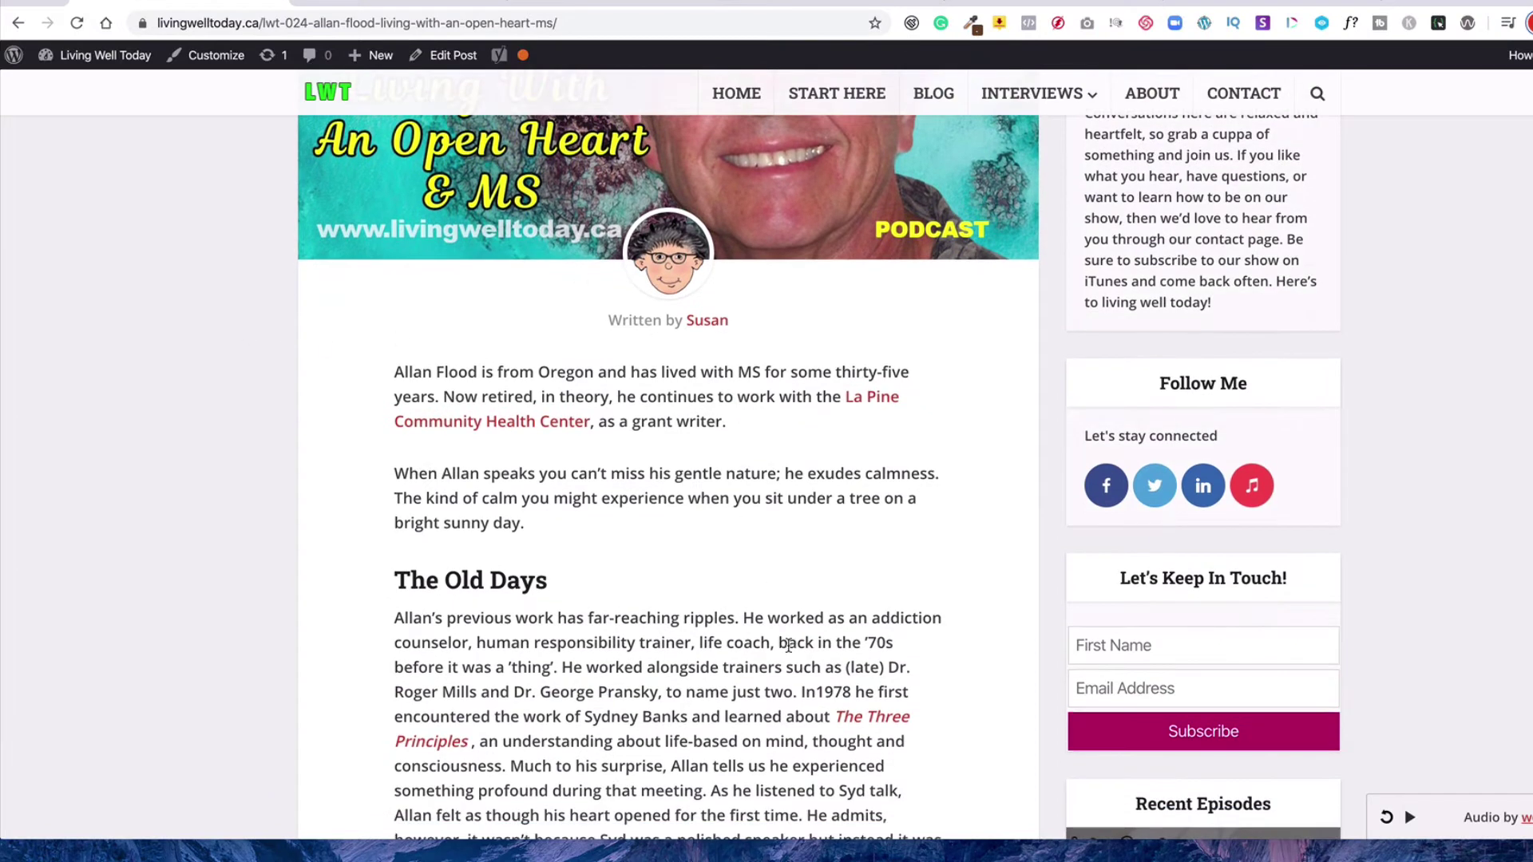
scroll(300, 361, "up", 6)
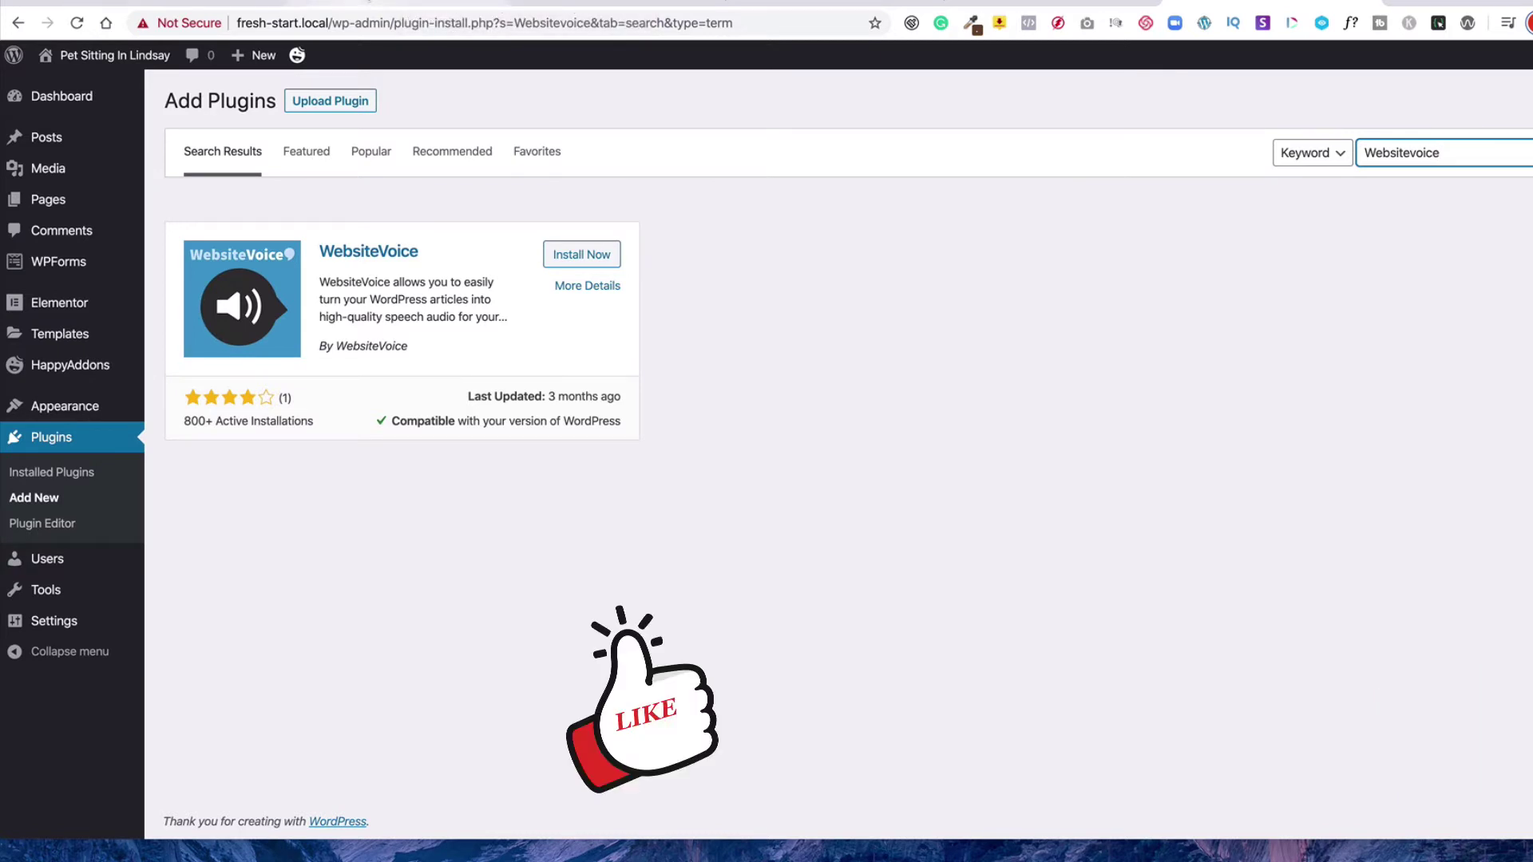
key("ctrl+Tab")
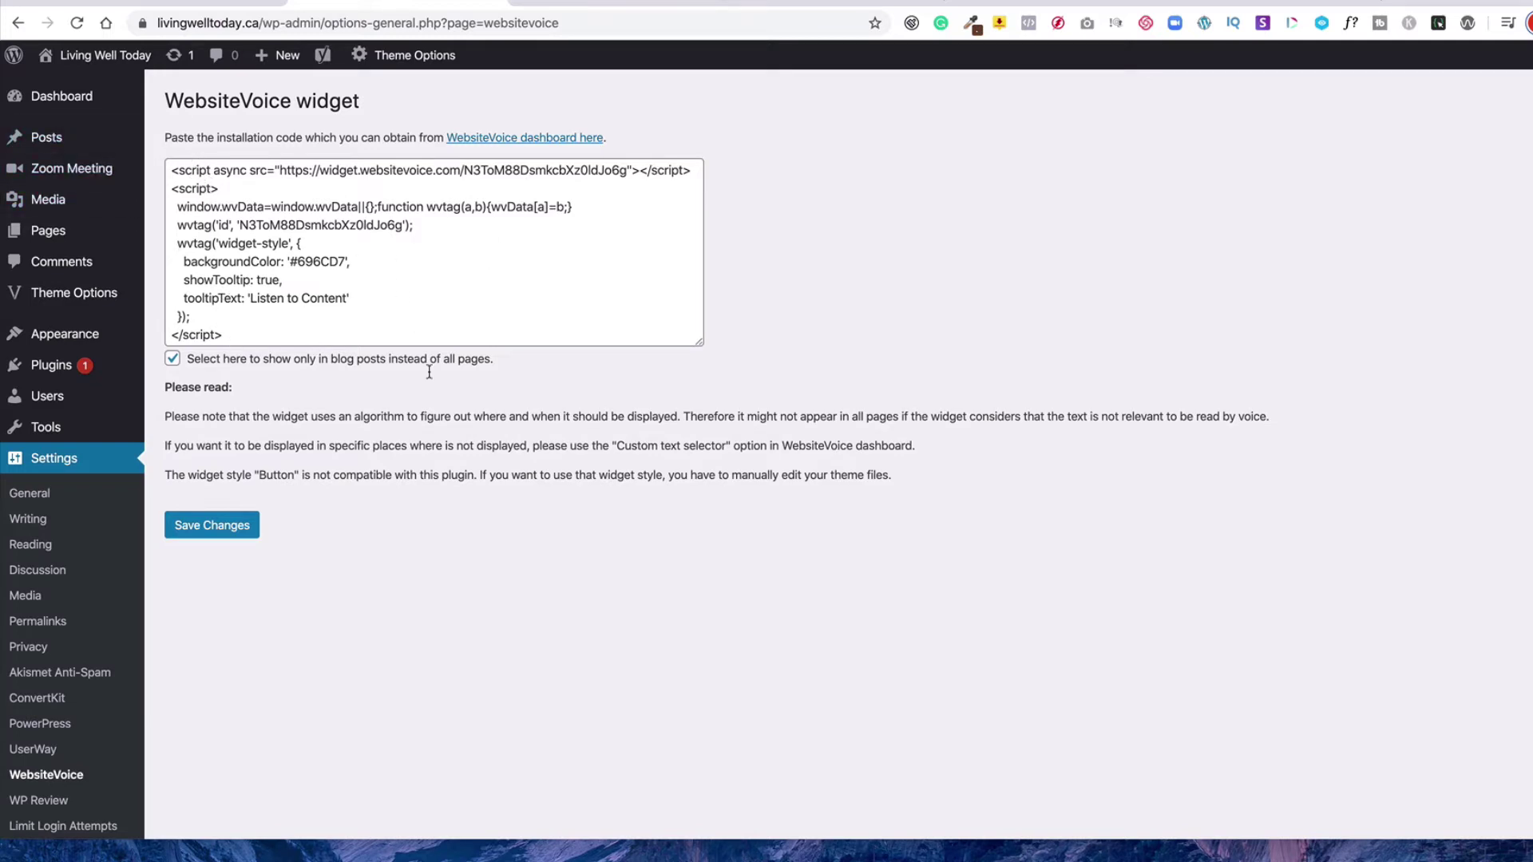
Step: Reload the WebsiteVoice settings page with the #696CD7 'Listen to Content' widget code
scroll(449, 579, "down", 2)
scroll(450, 578, "down", 4)
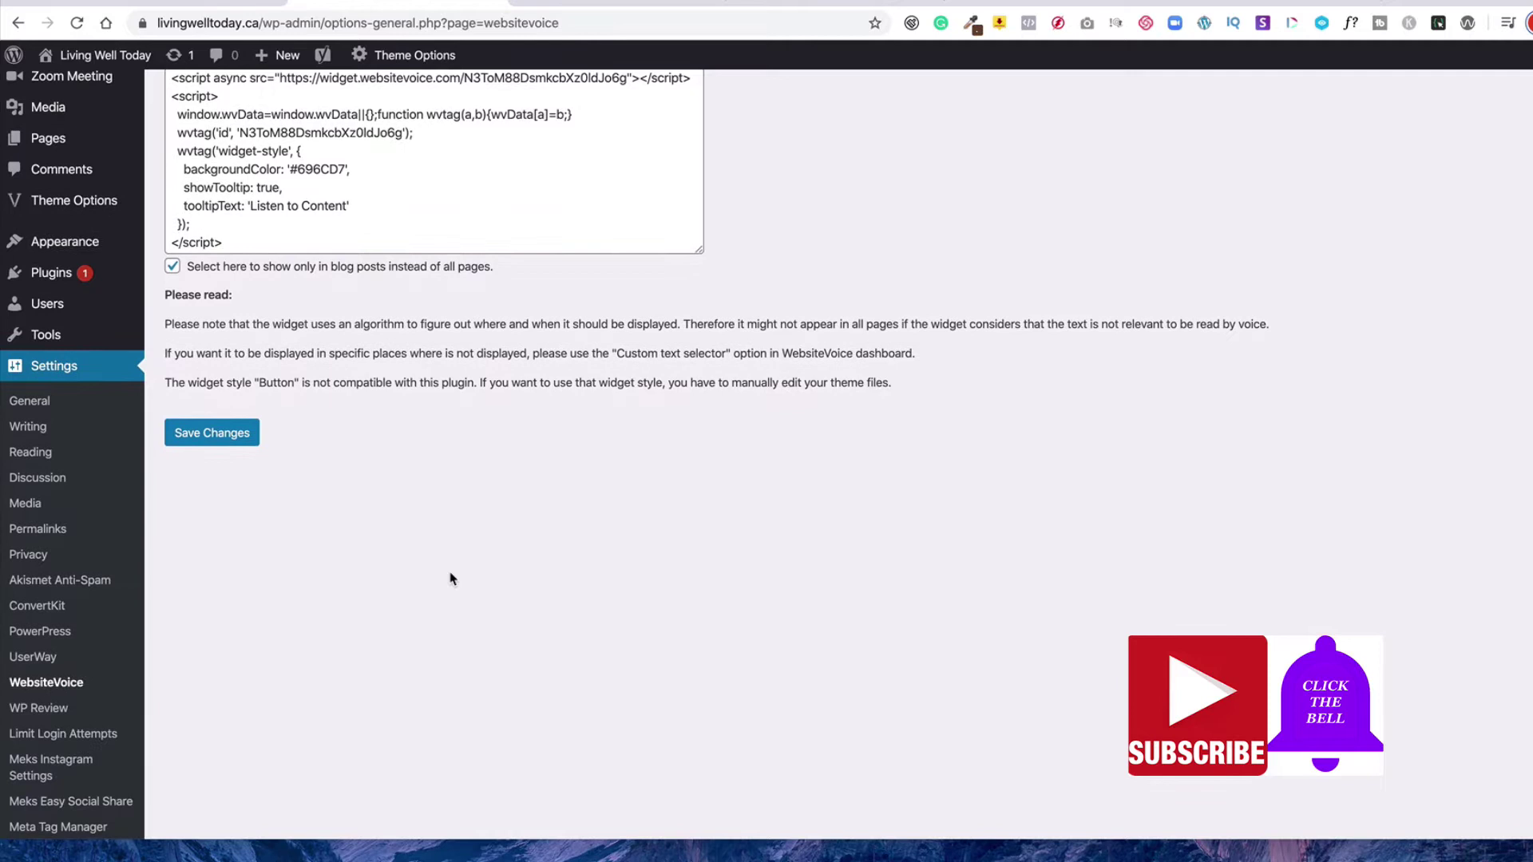
scroll(450, 578, "up", 3)
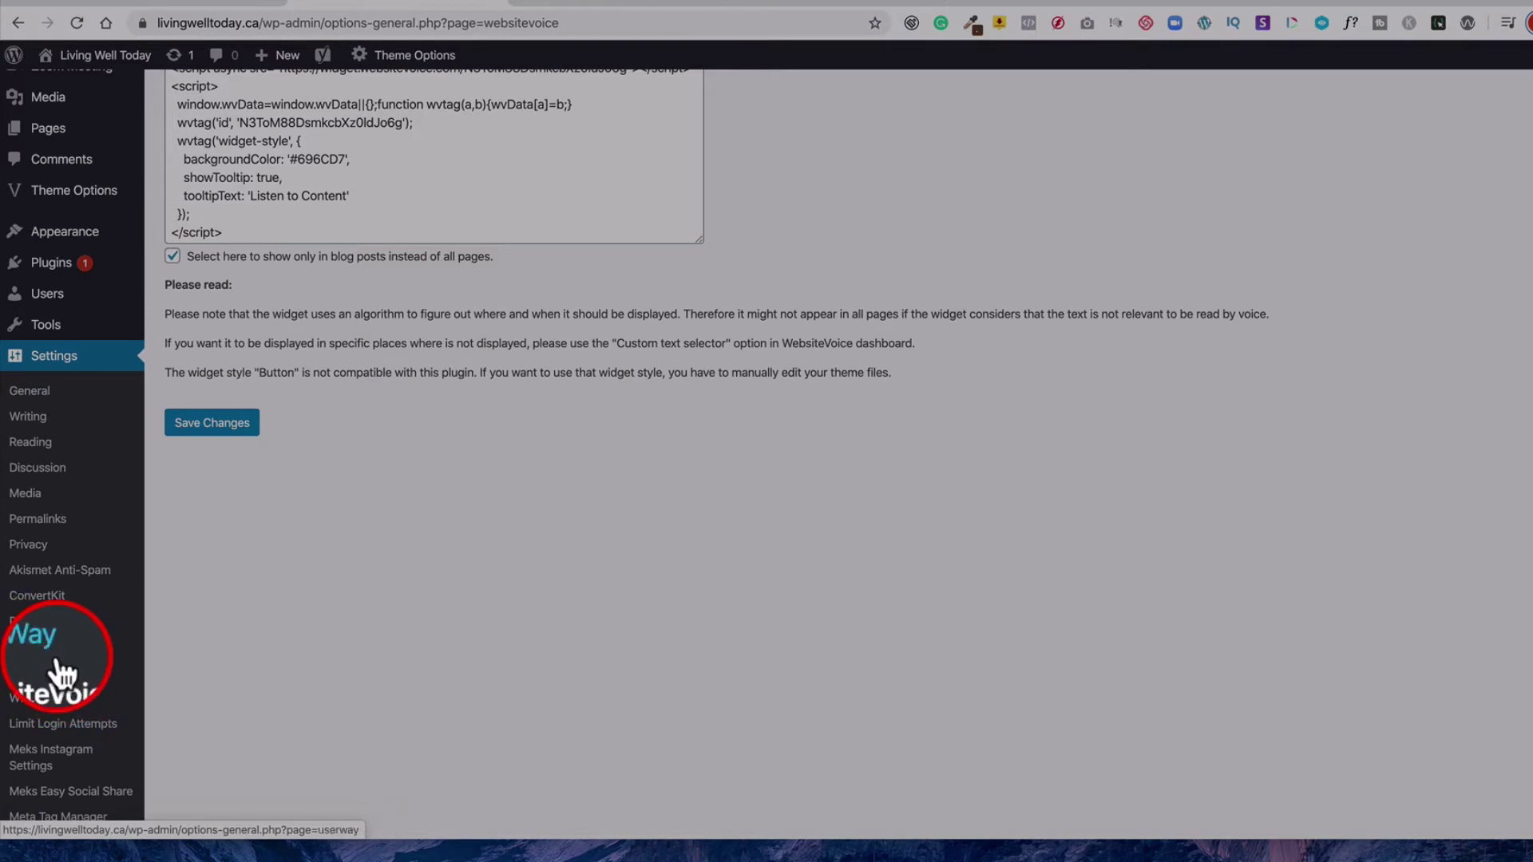
left_click(27, 671)
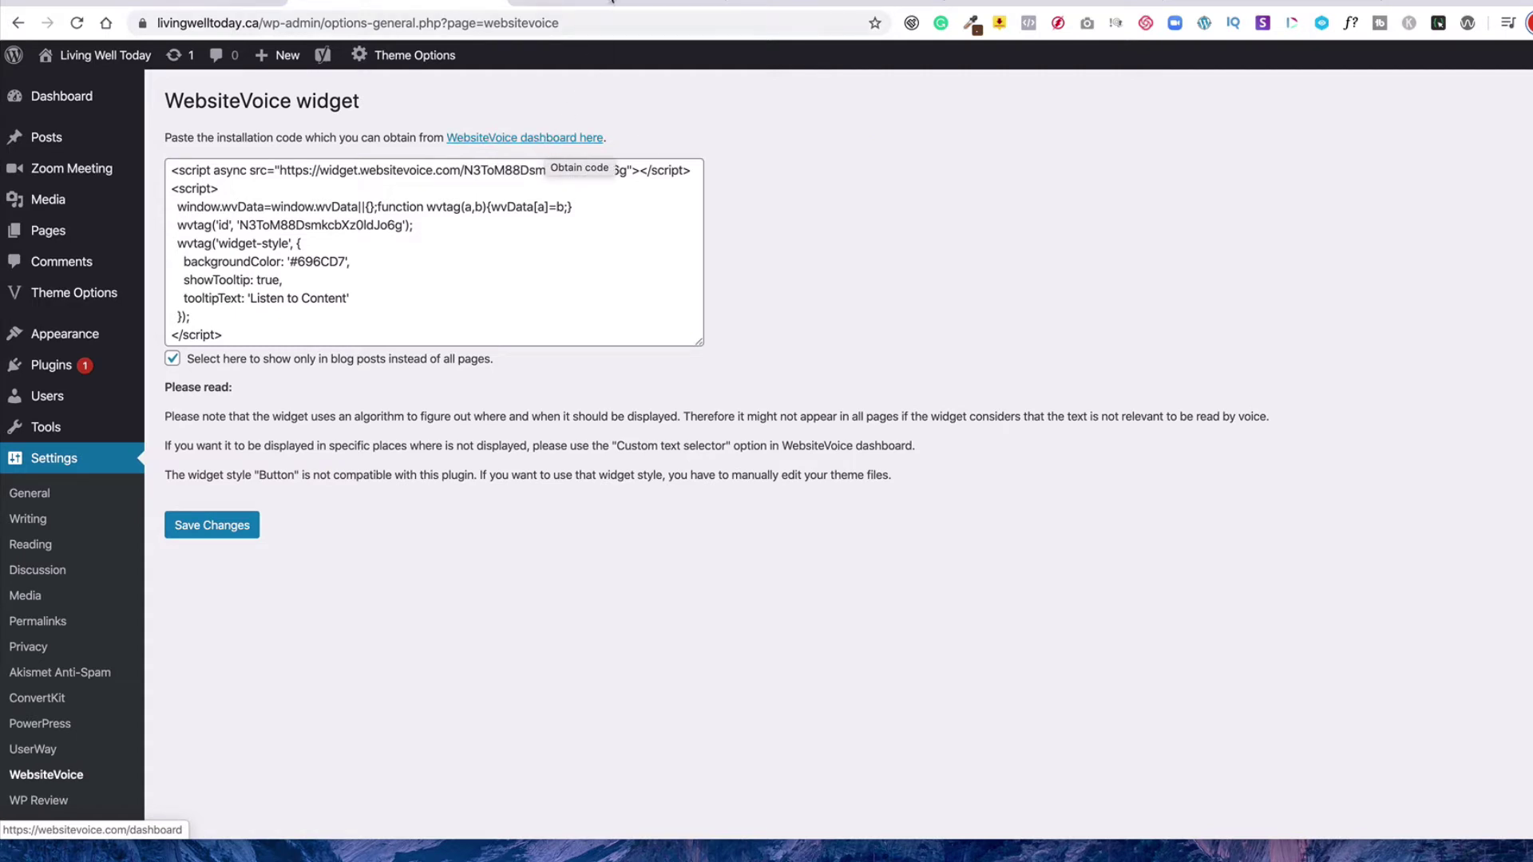
left_click(639, 5)
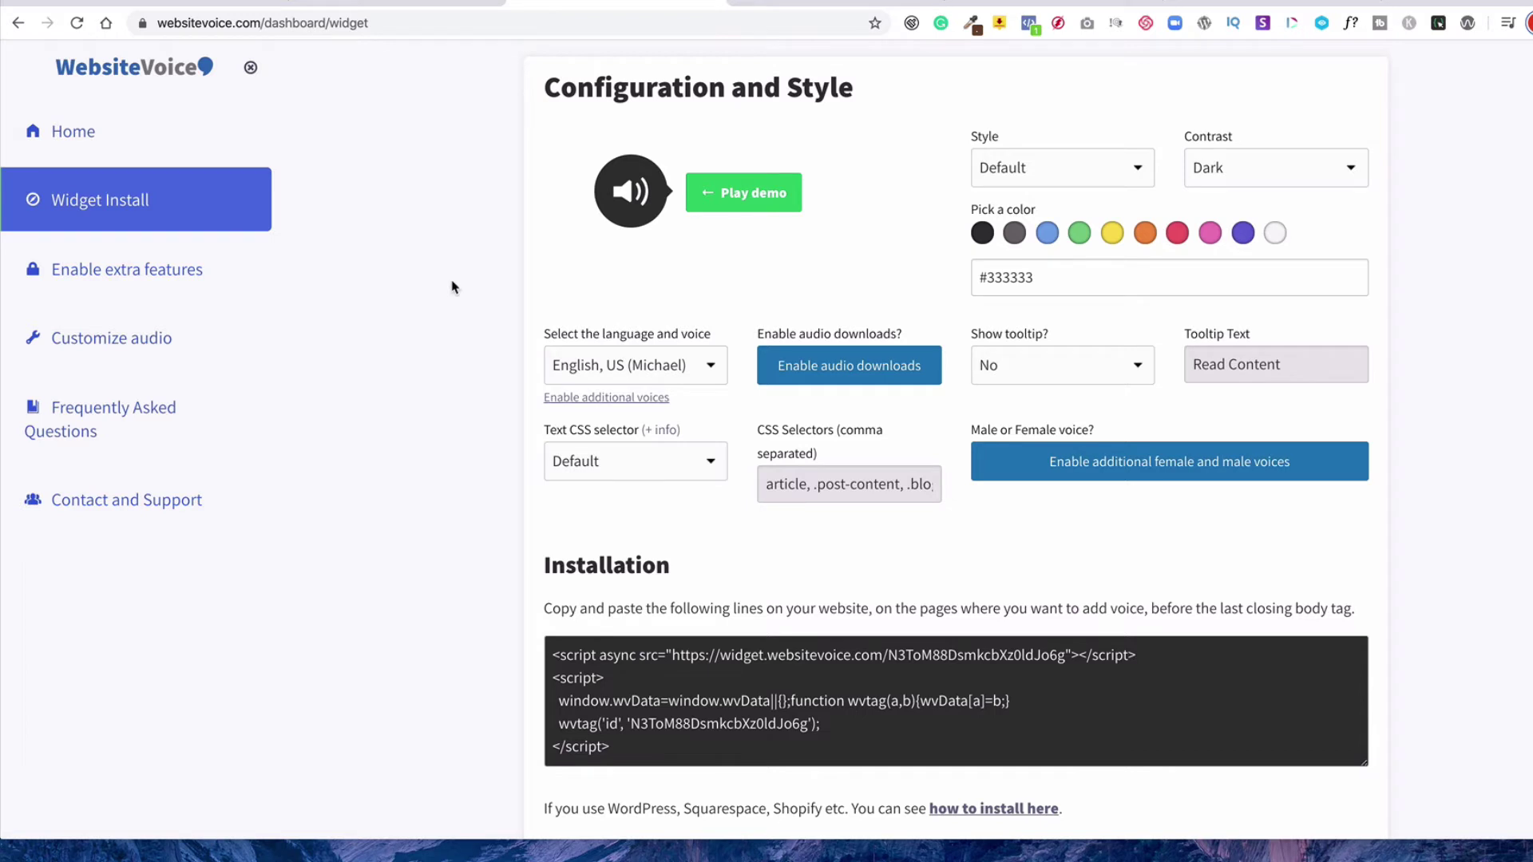
scroll(452, 287, "up", 2)
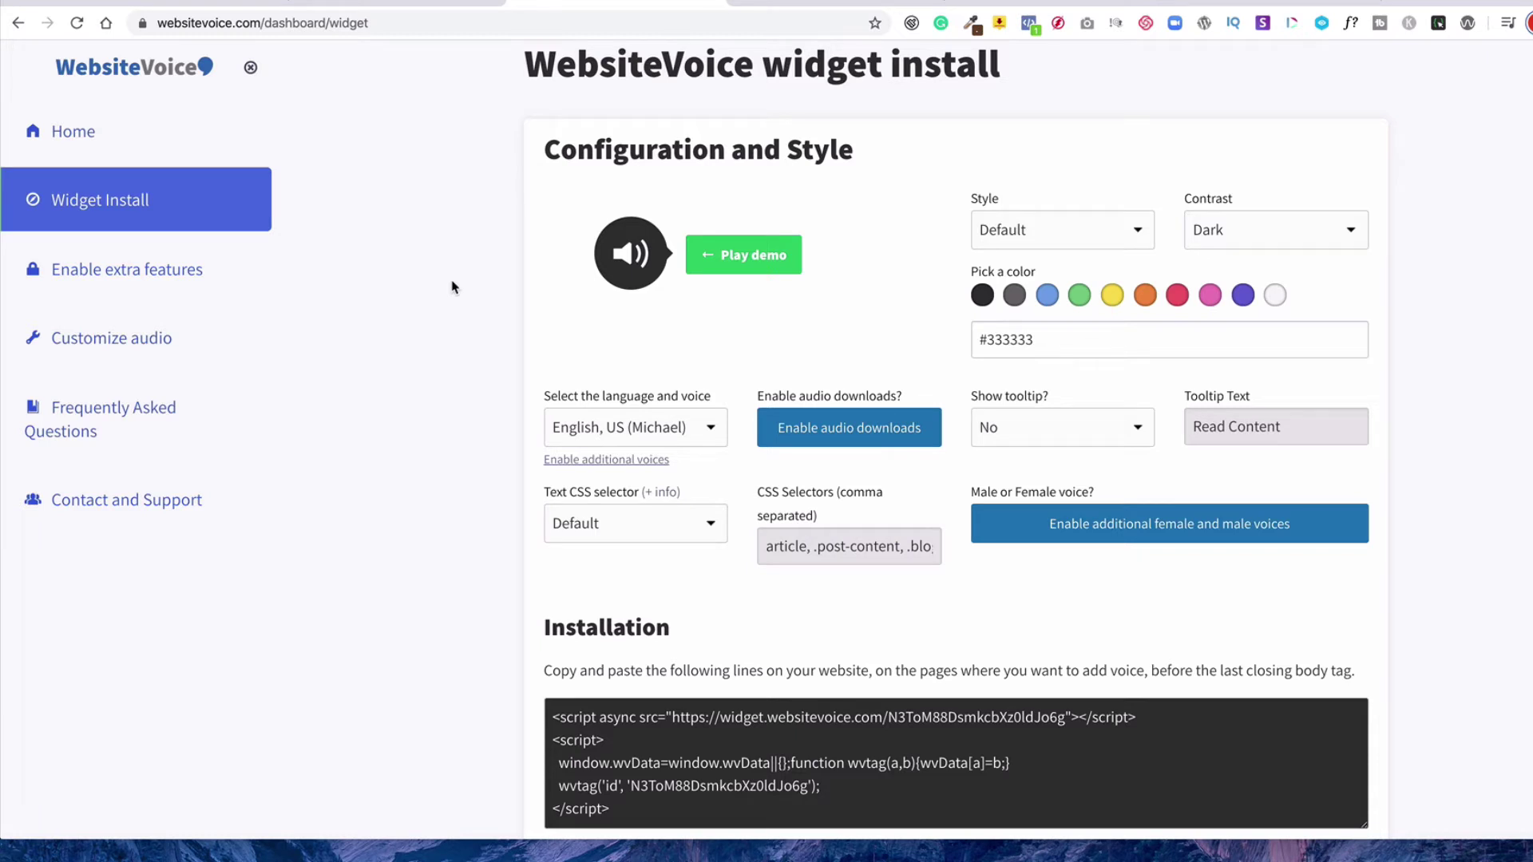
scroll(452, 288, "down", 2)
scroll(452, 288, "up", 2)
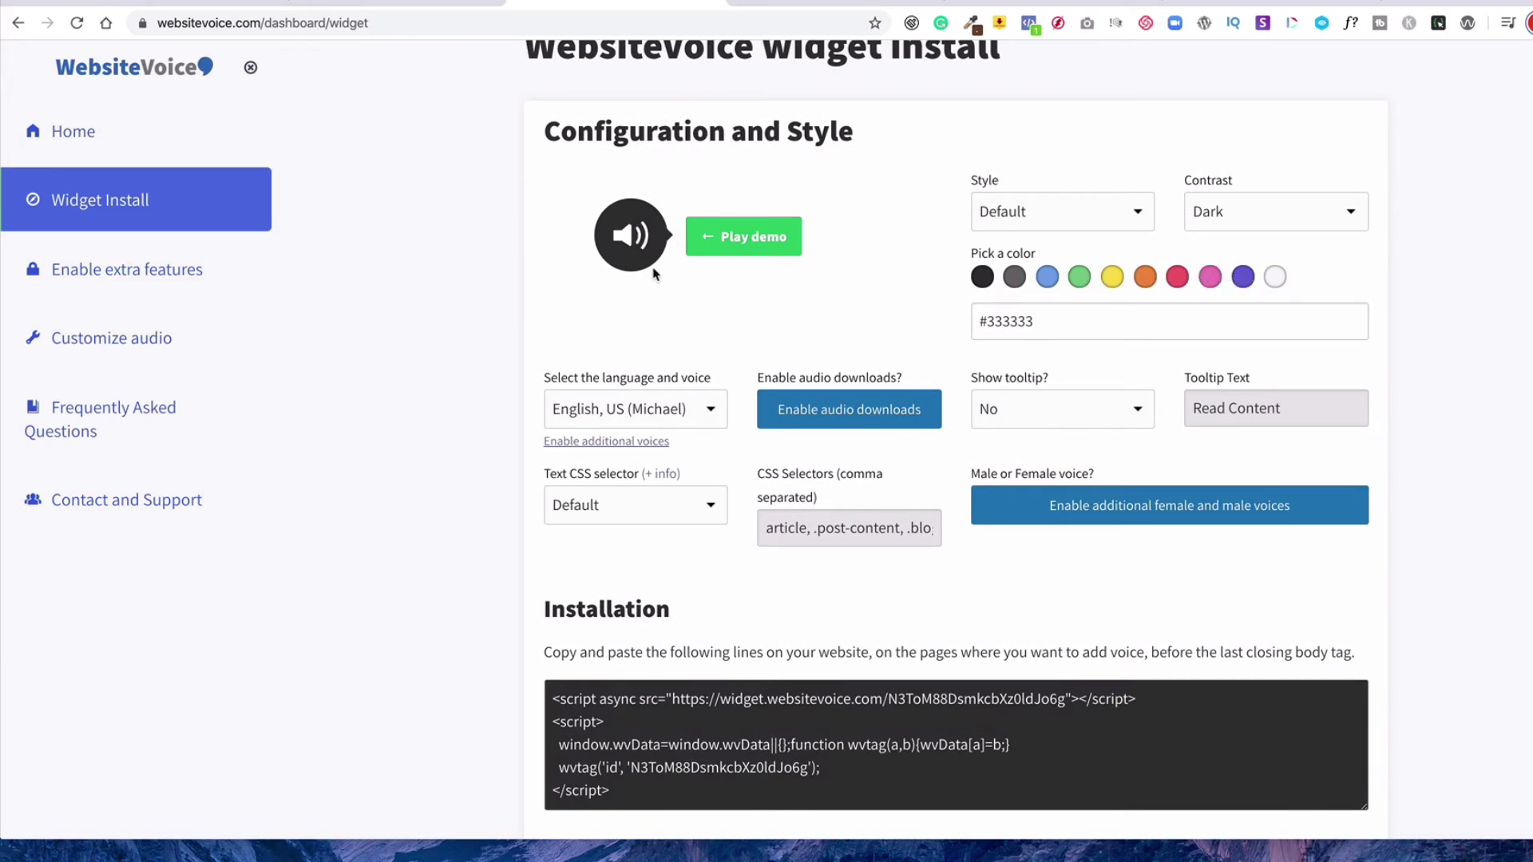
scroll(643, 343, "down", 1)
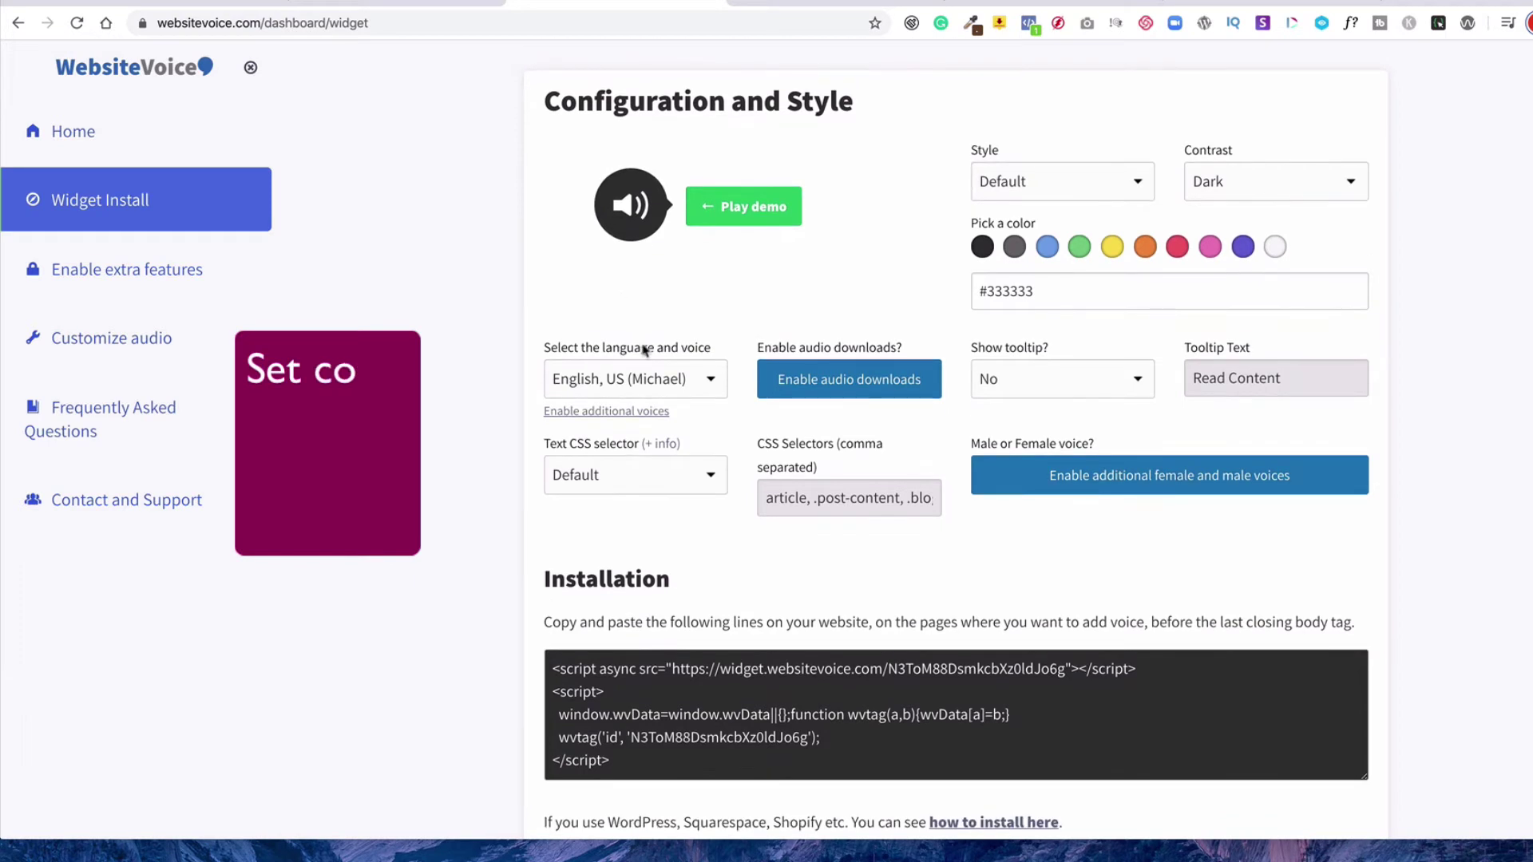
left_click(713, 380)
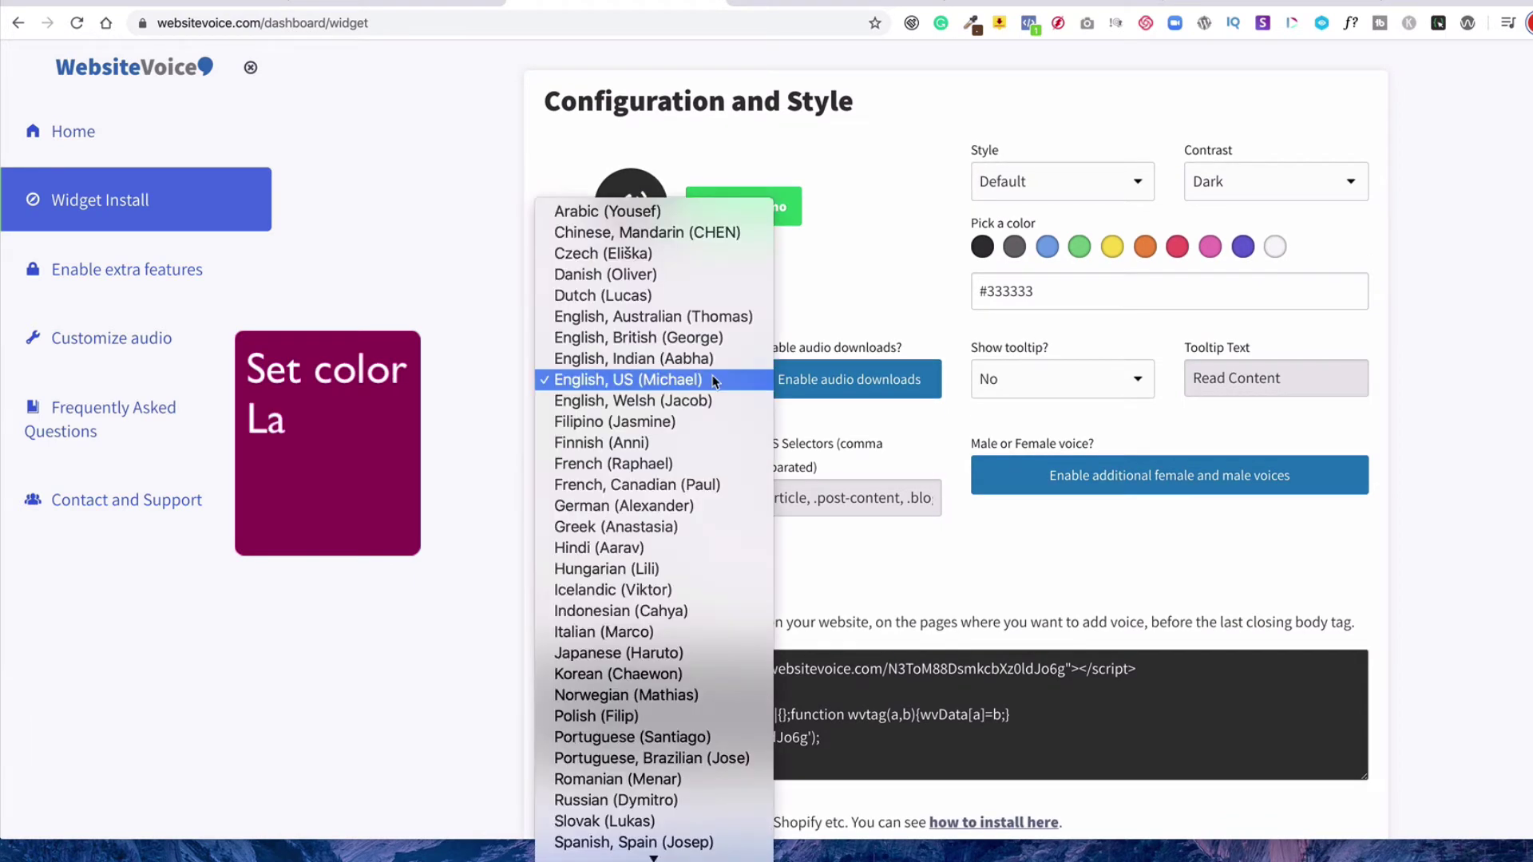
left_click(421, 345)
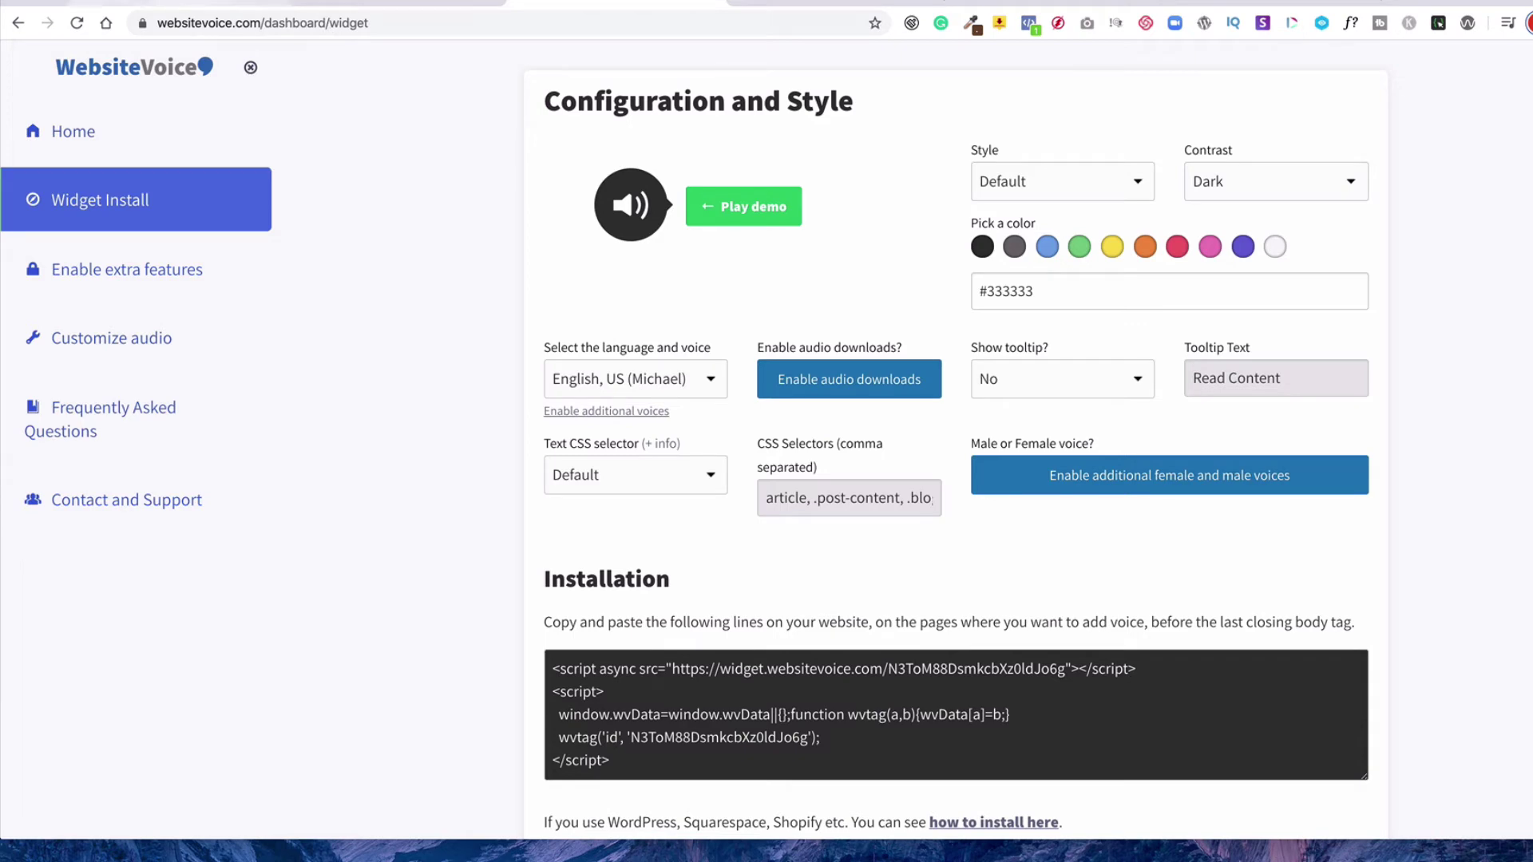
left_click(192, 4)
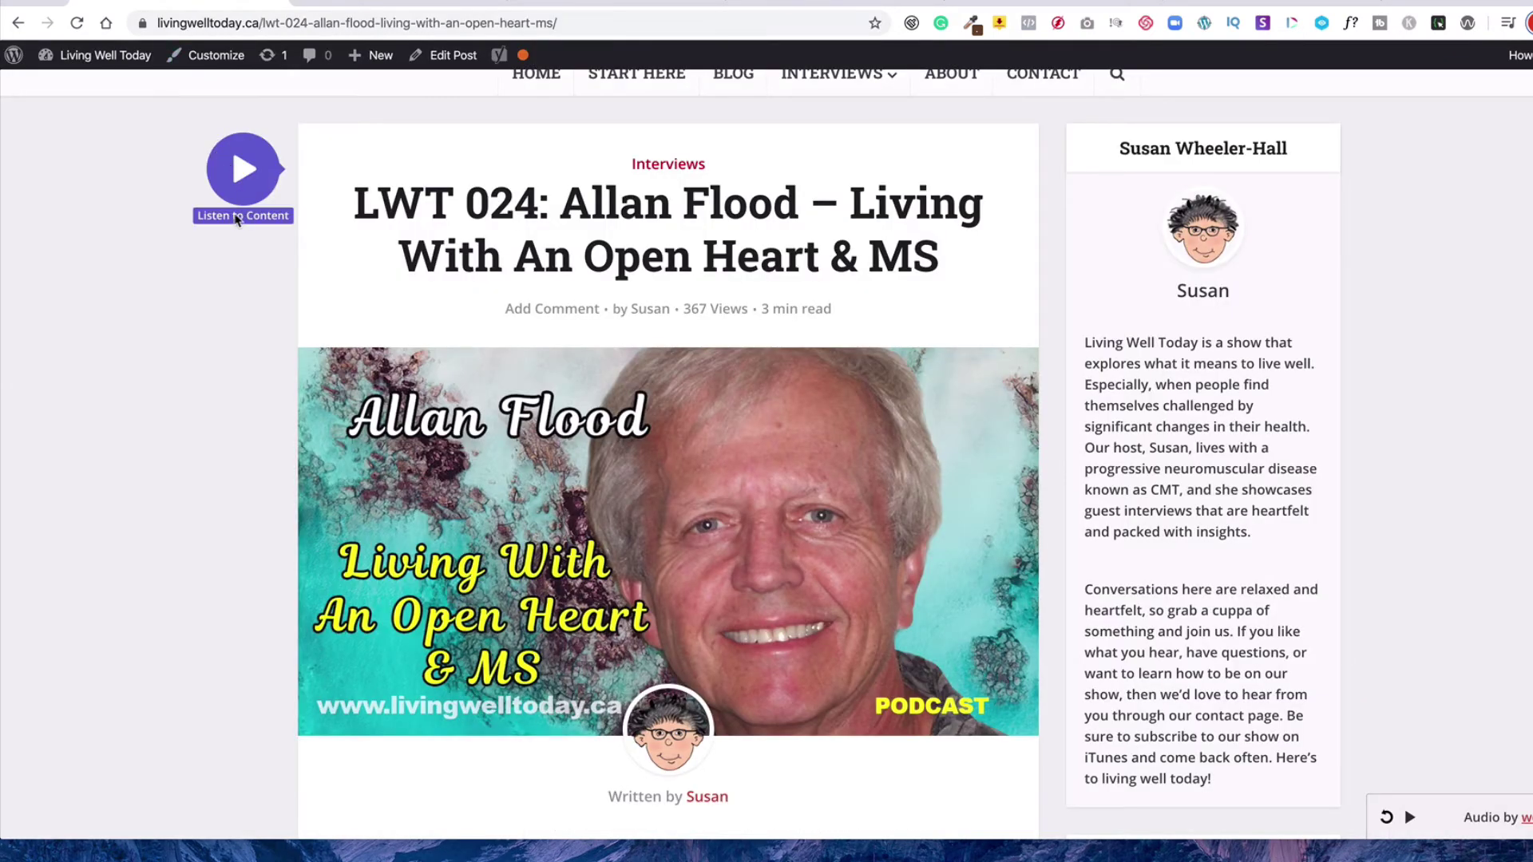
left_click(399, 9)
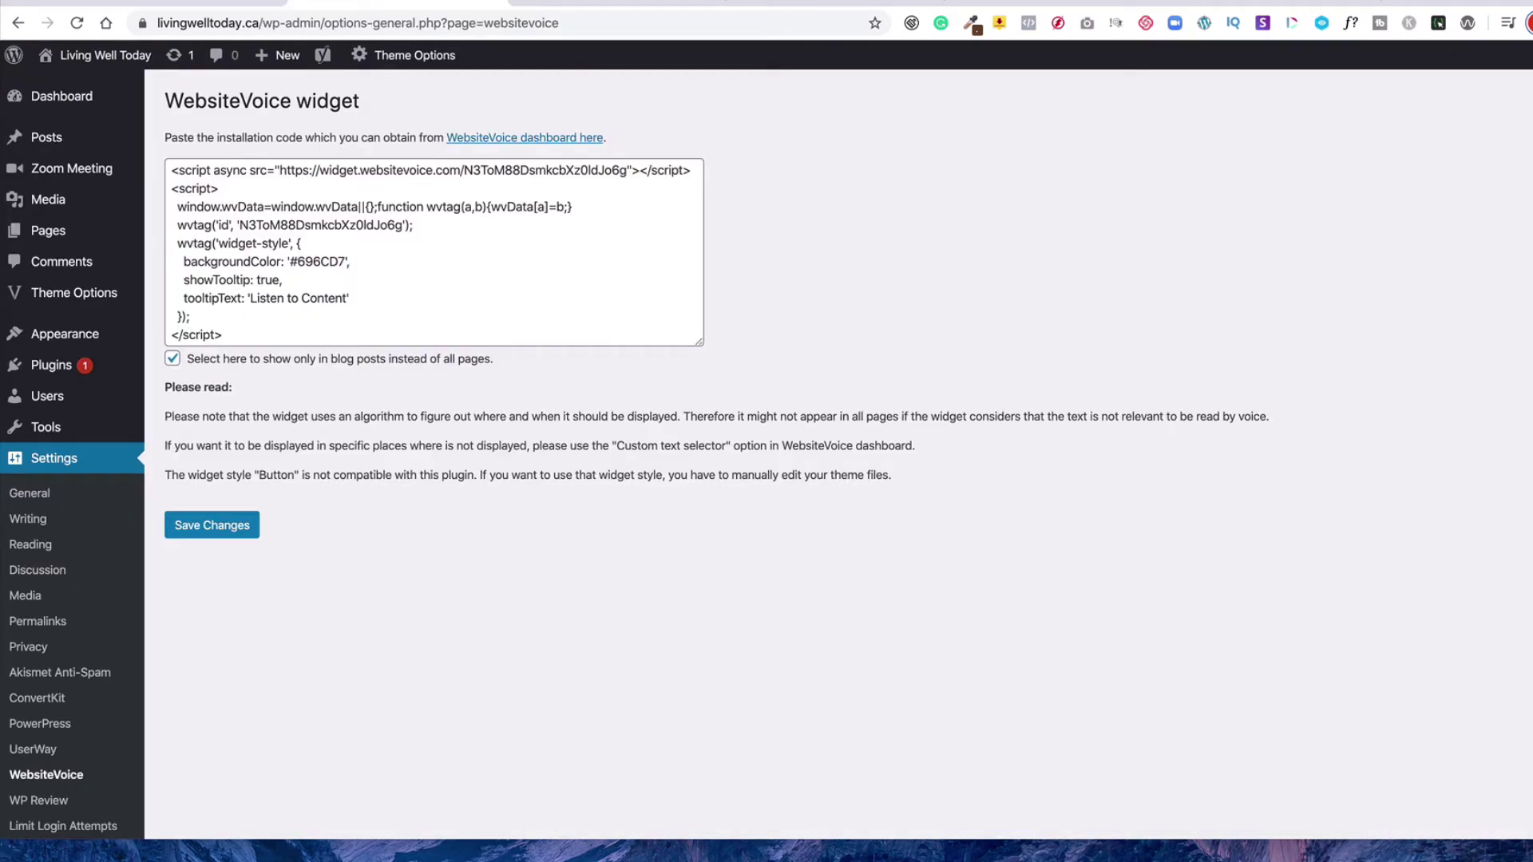
left_click(615, 7)
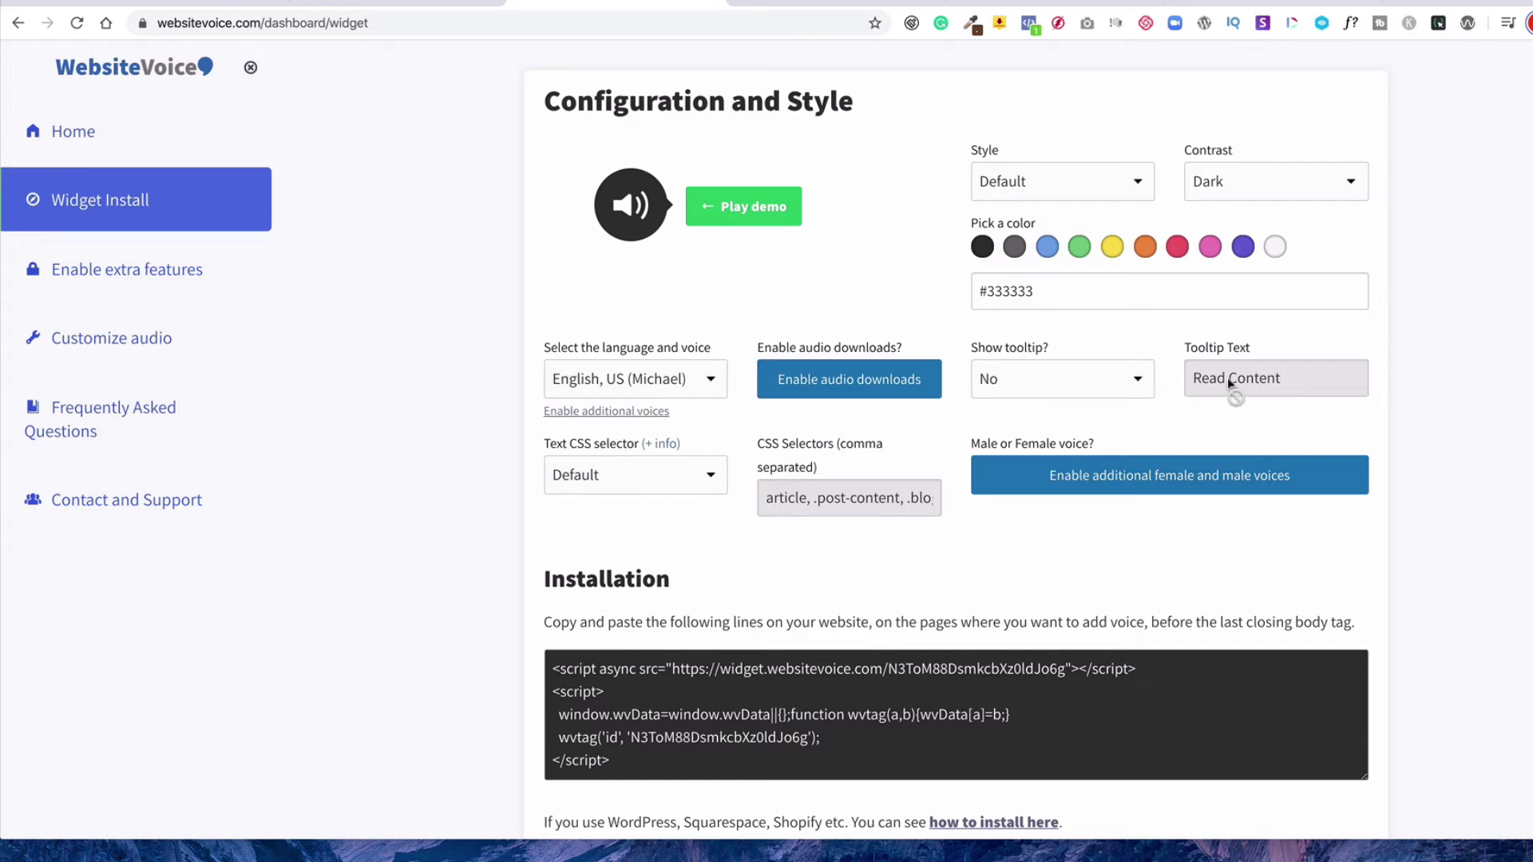
scroll(390, 416, "down", 2)
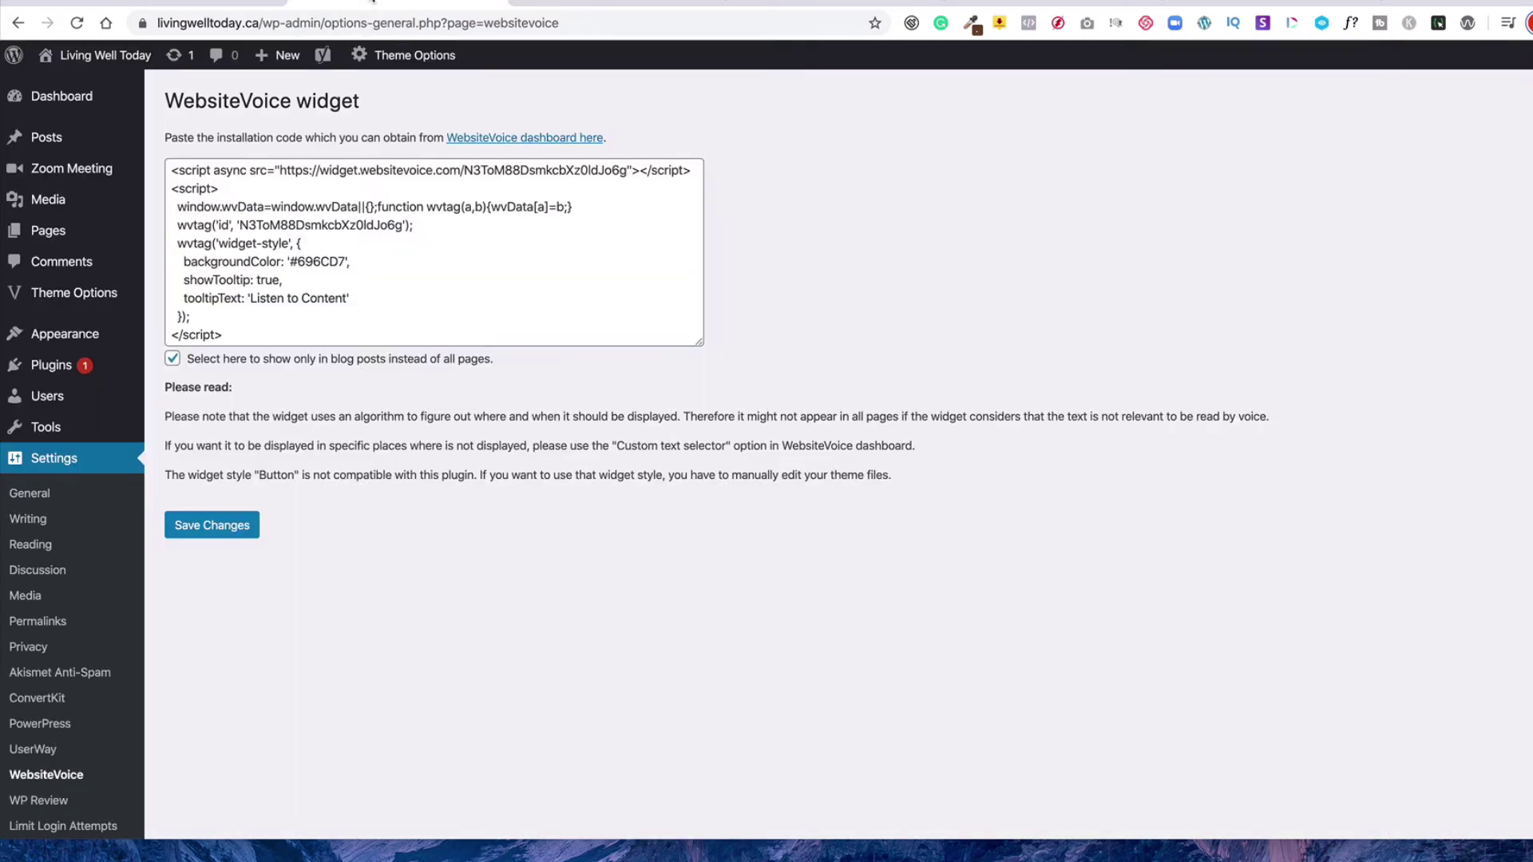
Step: Compare the dashboard's installation code with the WordPress WebsiteVoice settings, ending on the settings
left_click(375, 11)
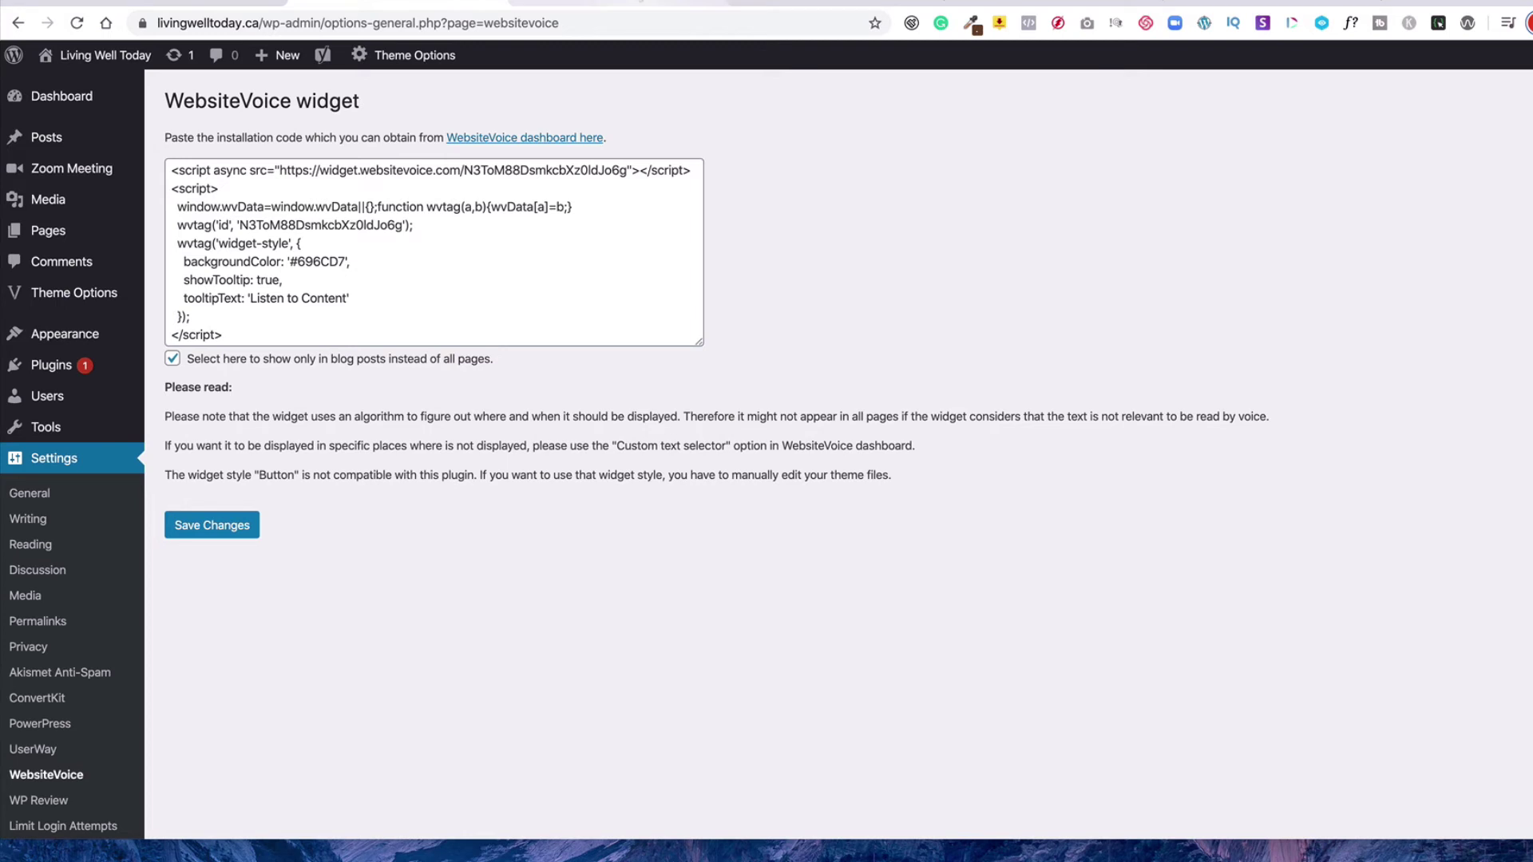
left_click(616, 3)
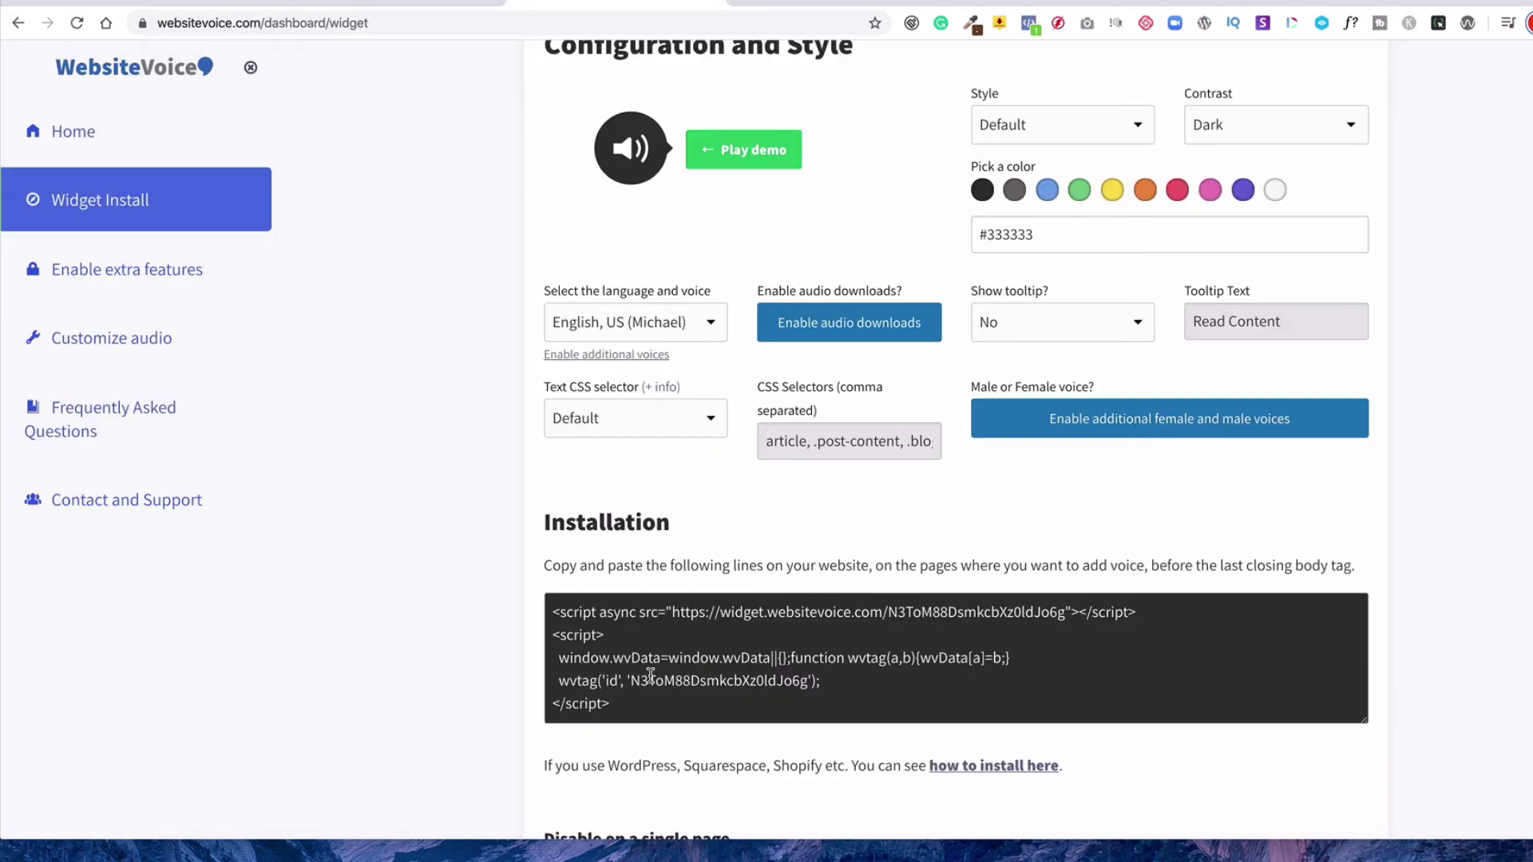
scroll(650, 675, "down", 5)
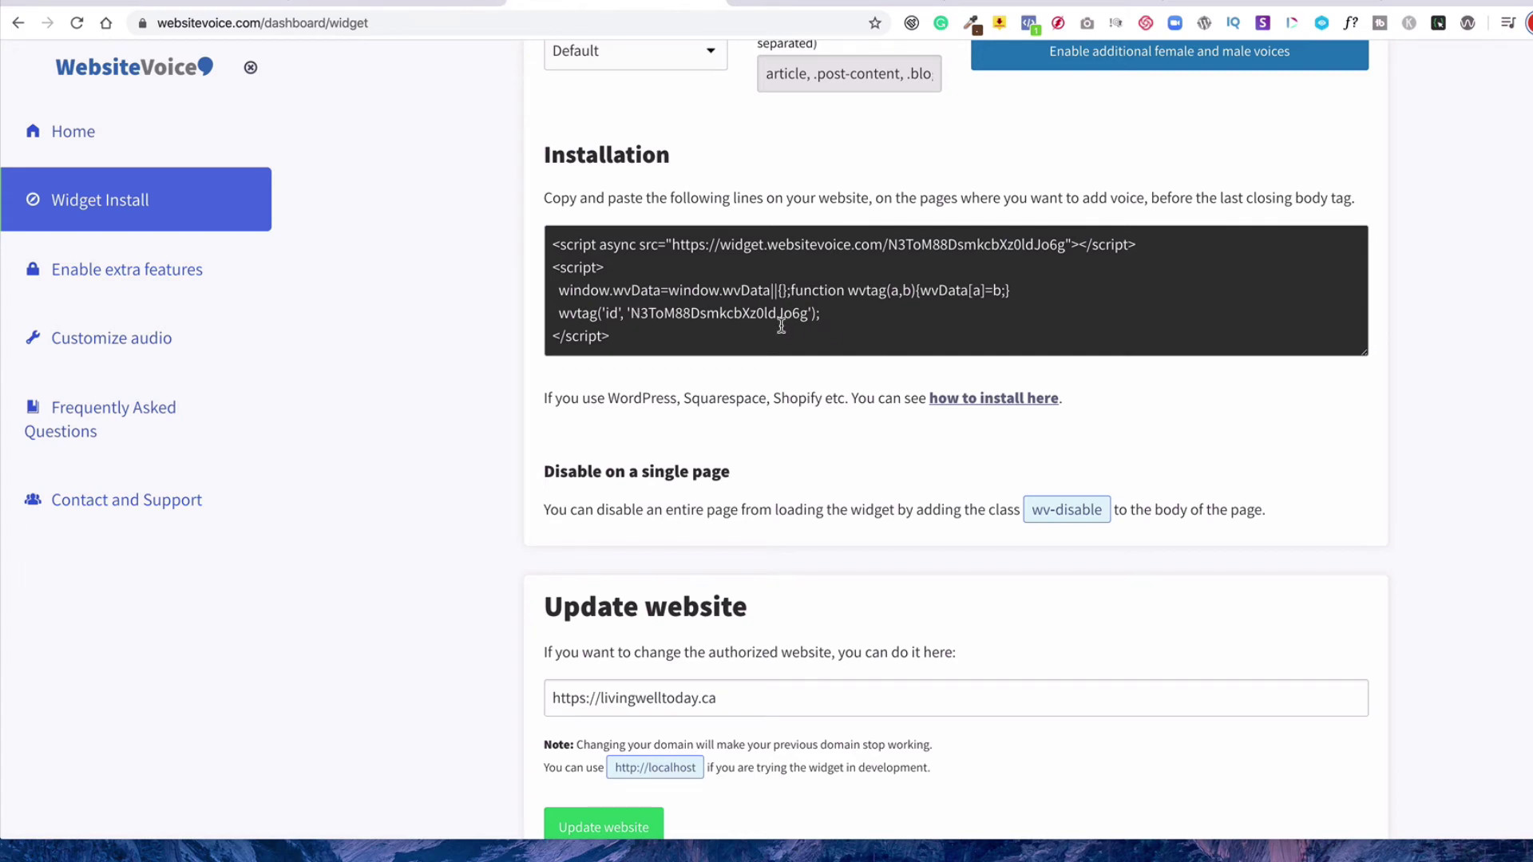
scroll(418, 347, "up", 5)
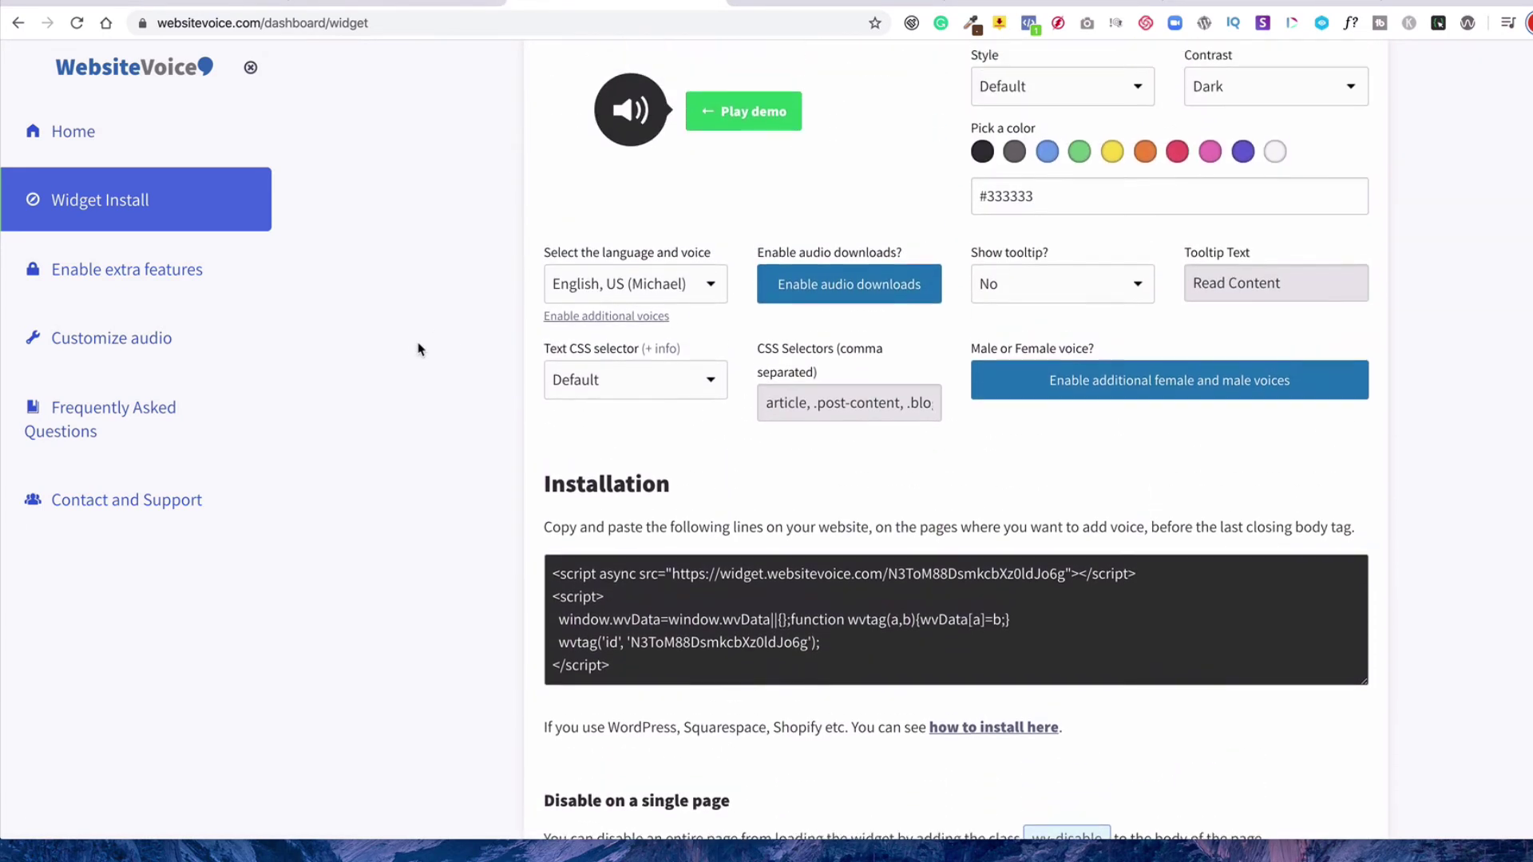
scroll(417, 347, "up", 1)
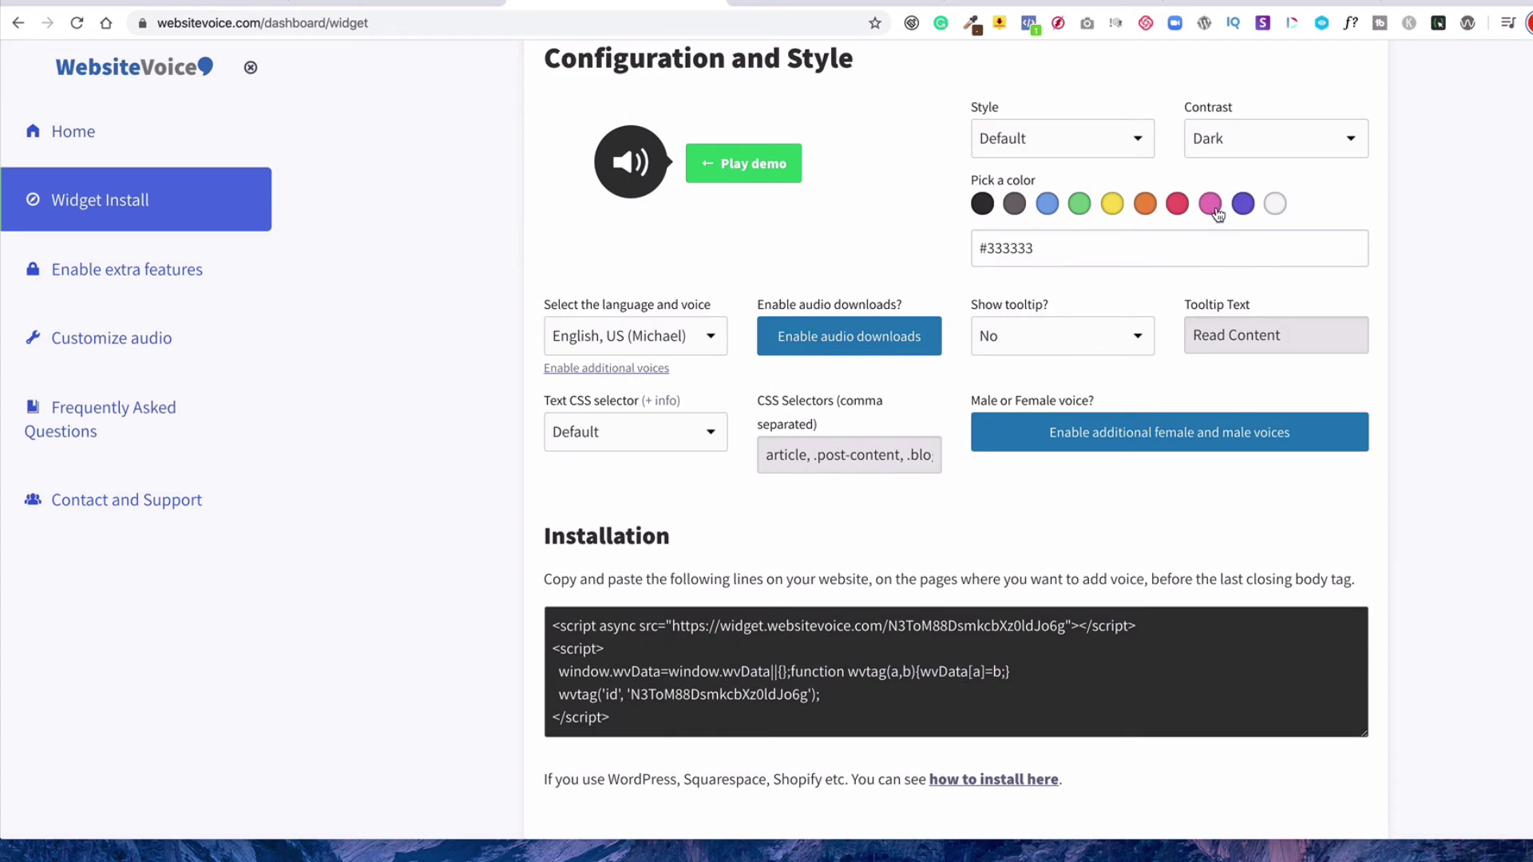
scroll(1137, 483, "down", 3)
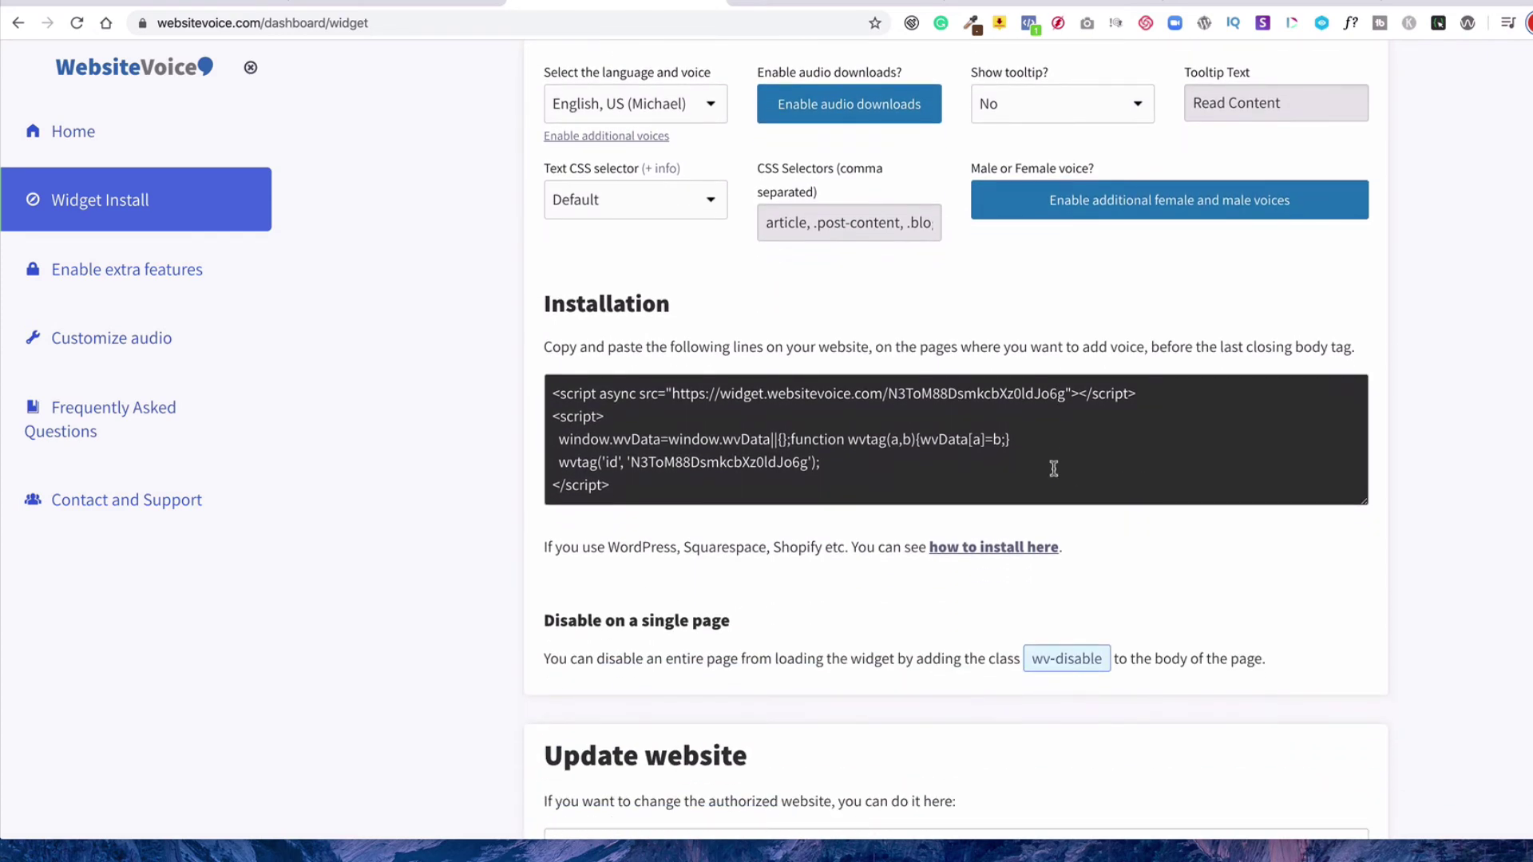
scroll(958, 447, "down", 3)
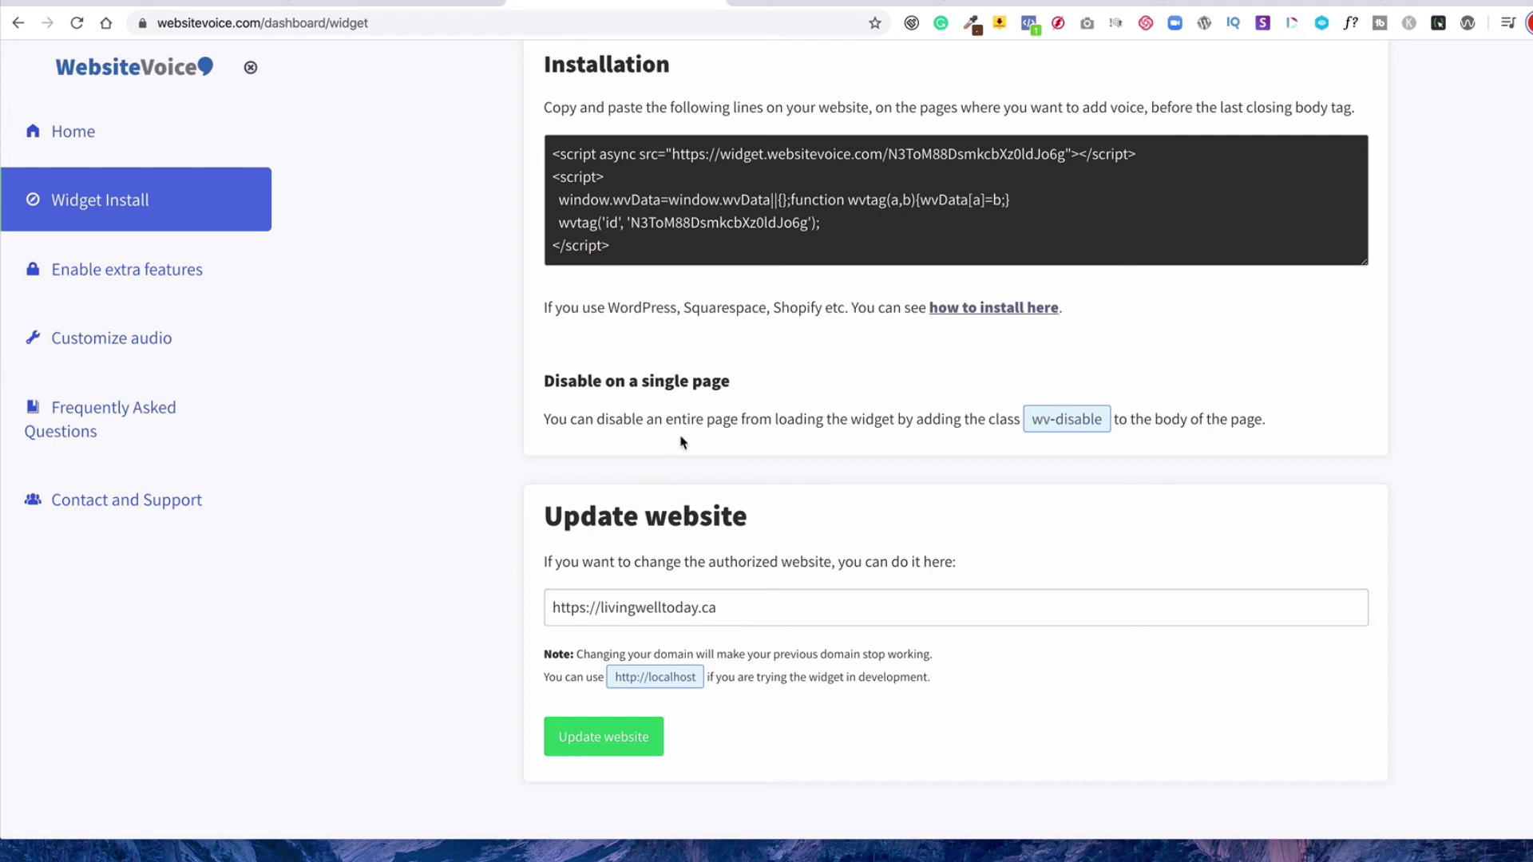
scroll(680, 439, "up", 4)
scroll(680, 435, "down", 2)
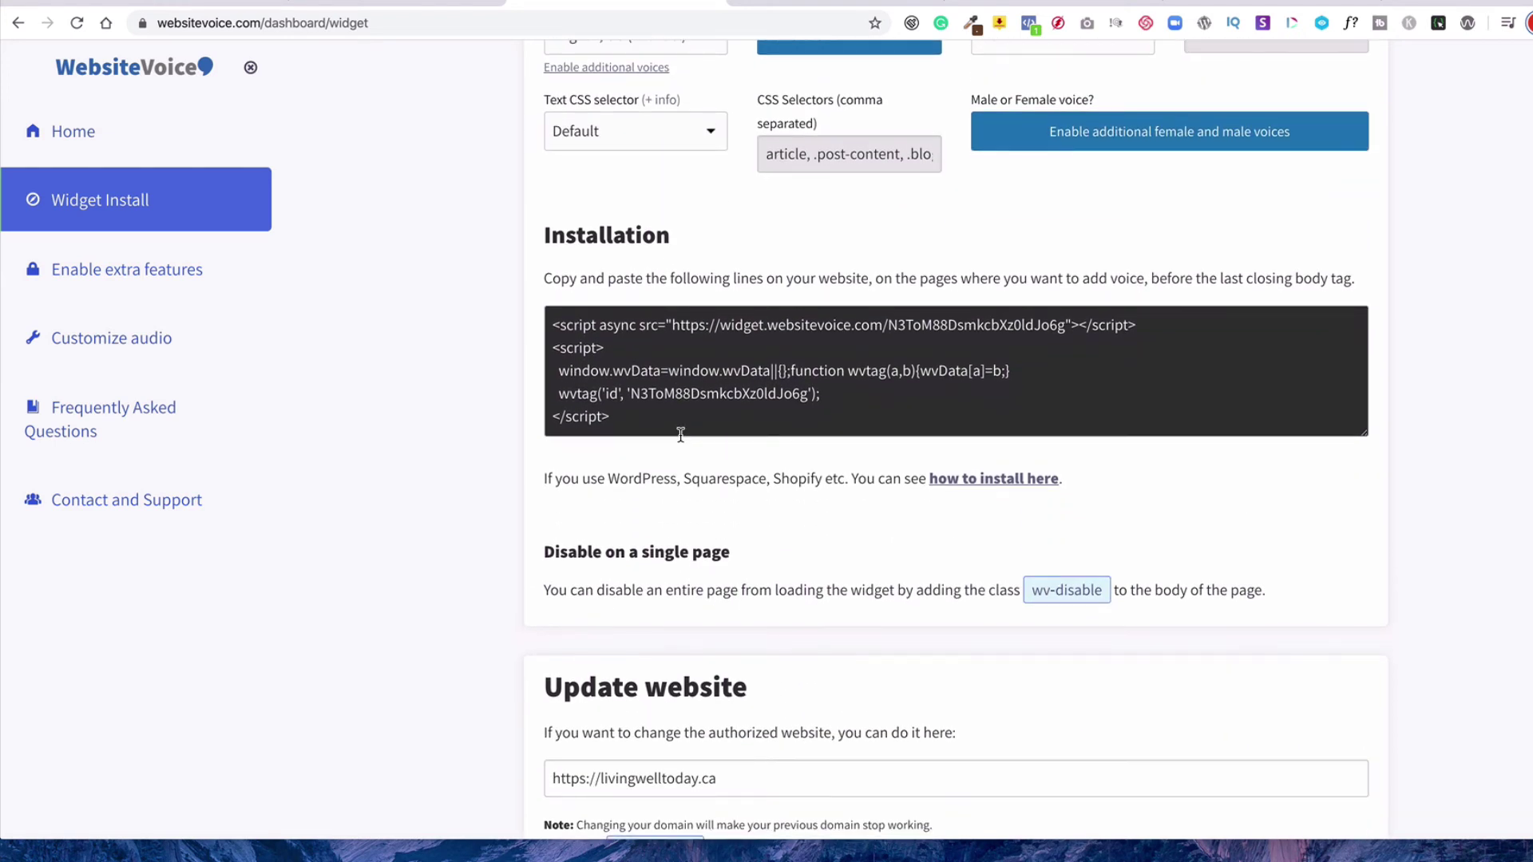
key("ctrl+shift+Tab")
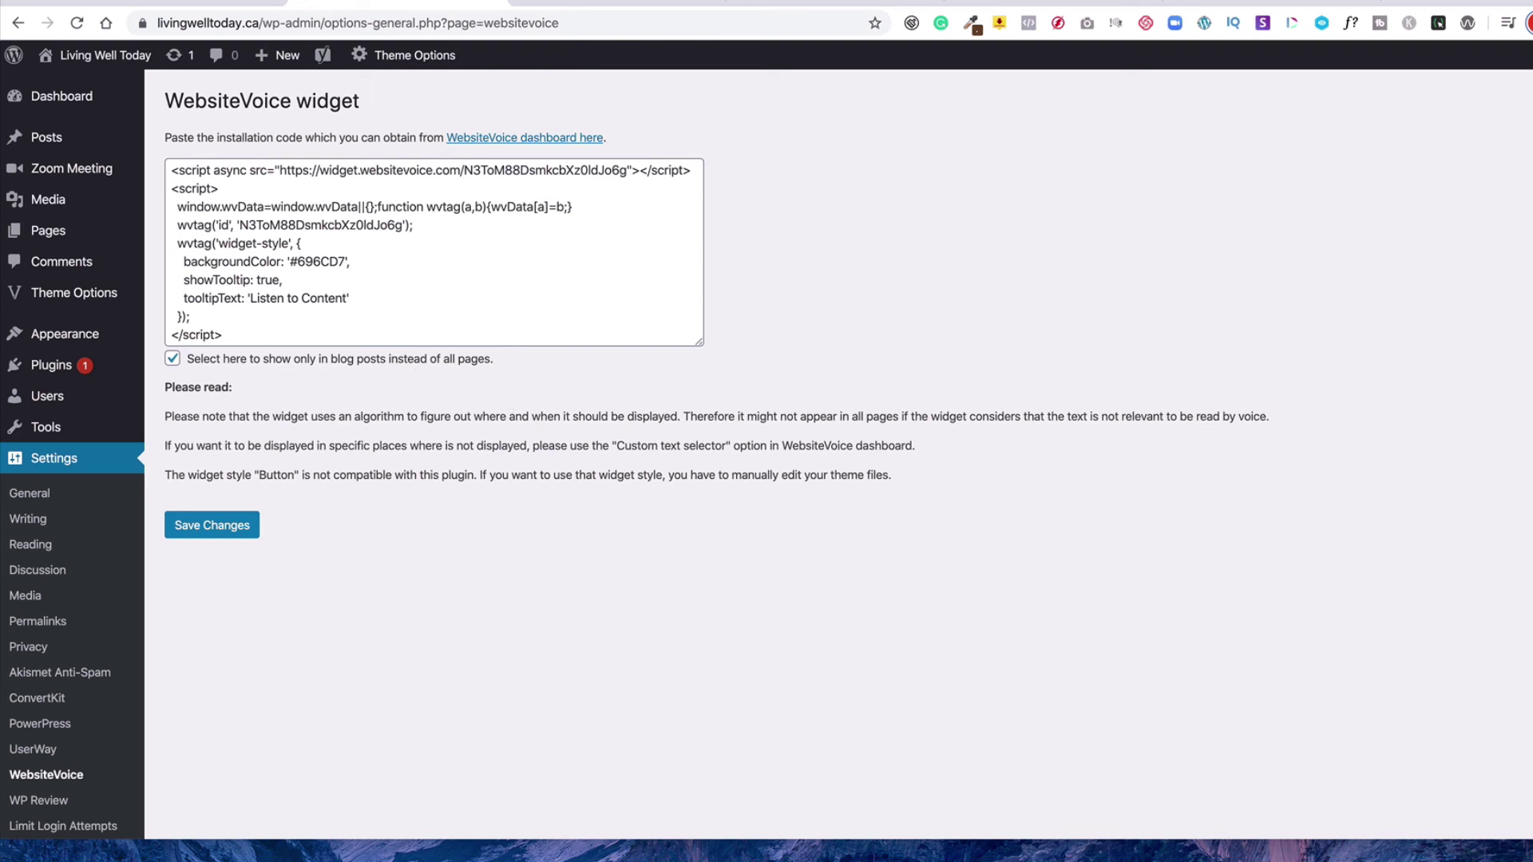
left_click(191, 8)
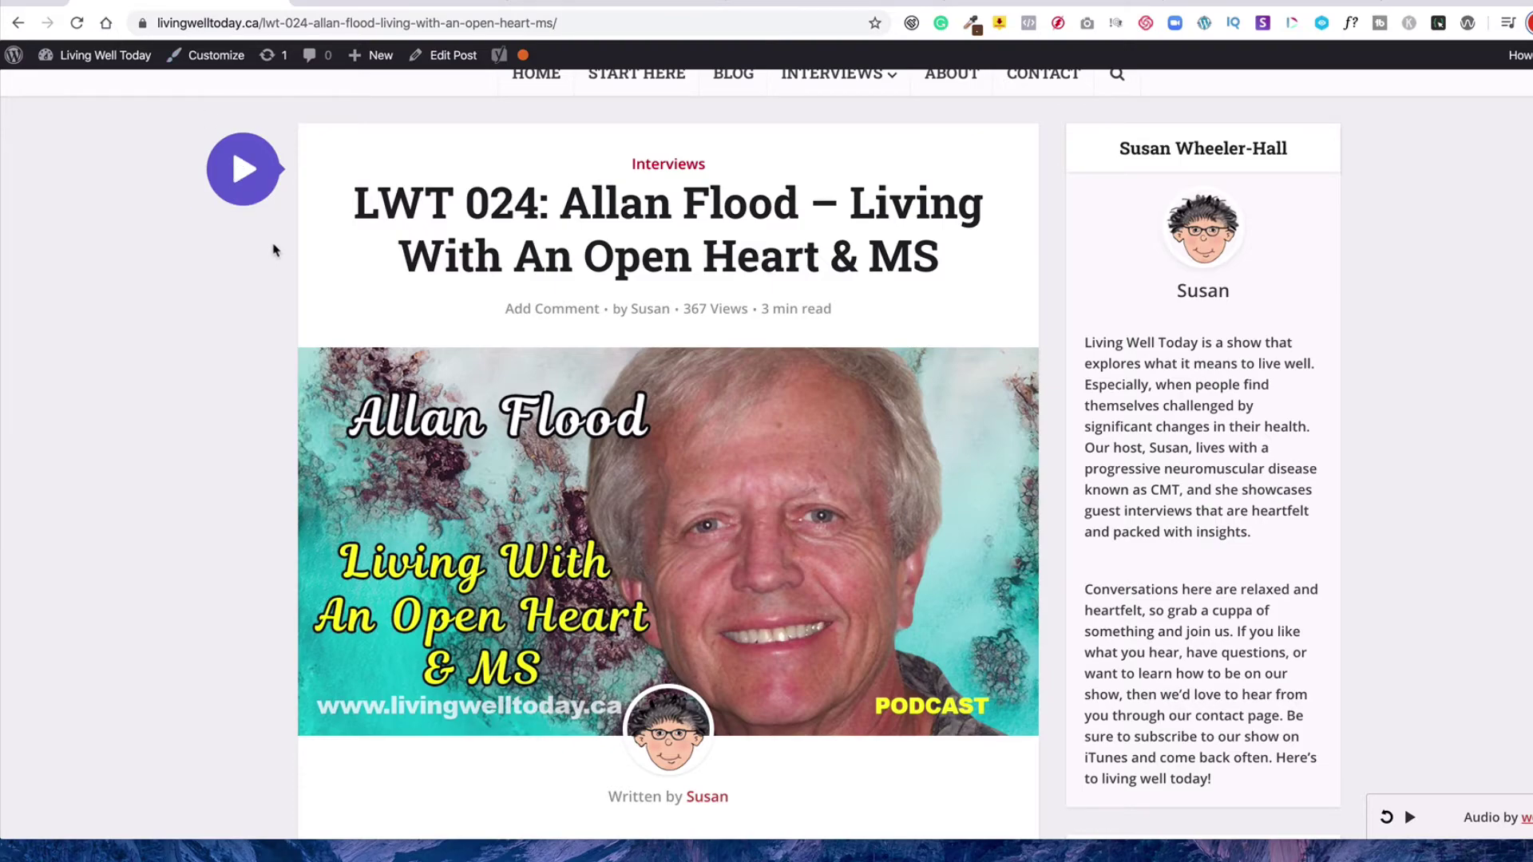
scroll(271, 247, "down", 8)
scroll(270, 251, "up", 10)
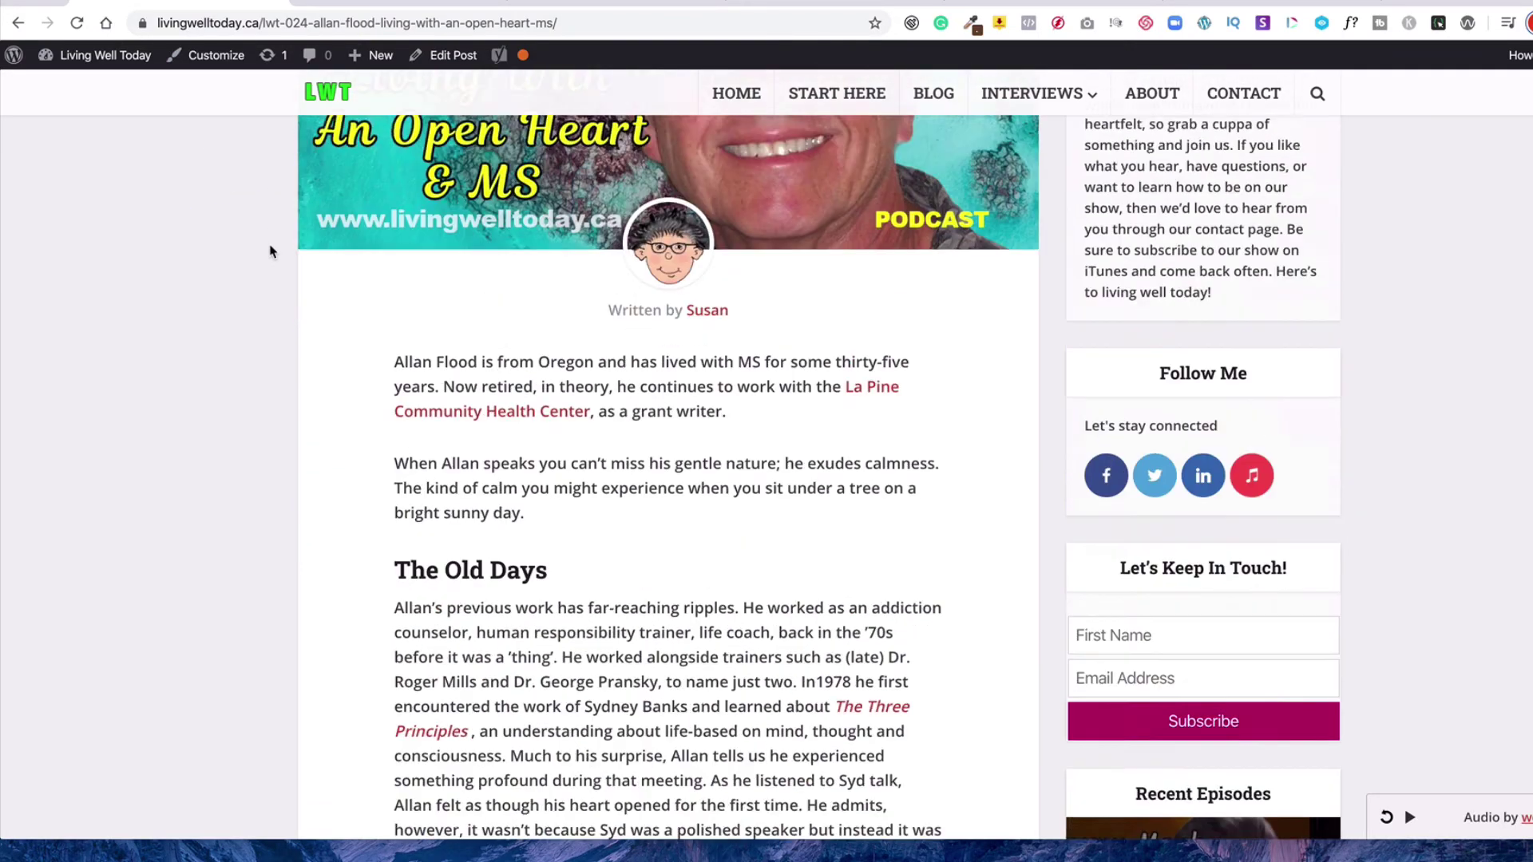
scroll(270, 251, "down", 5)
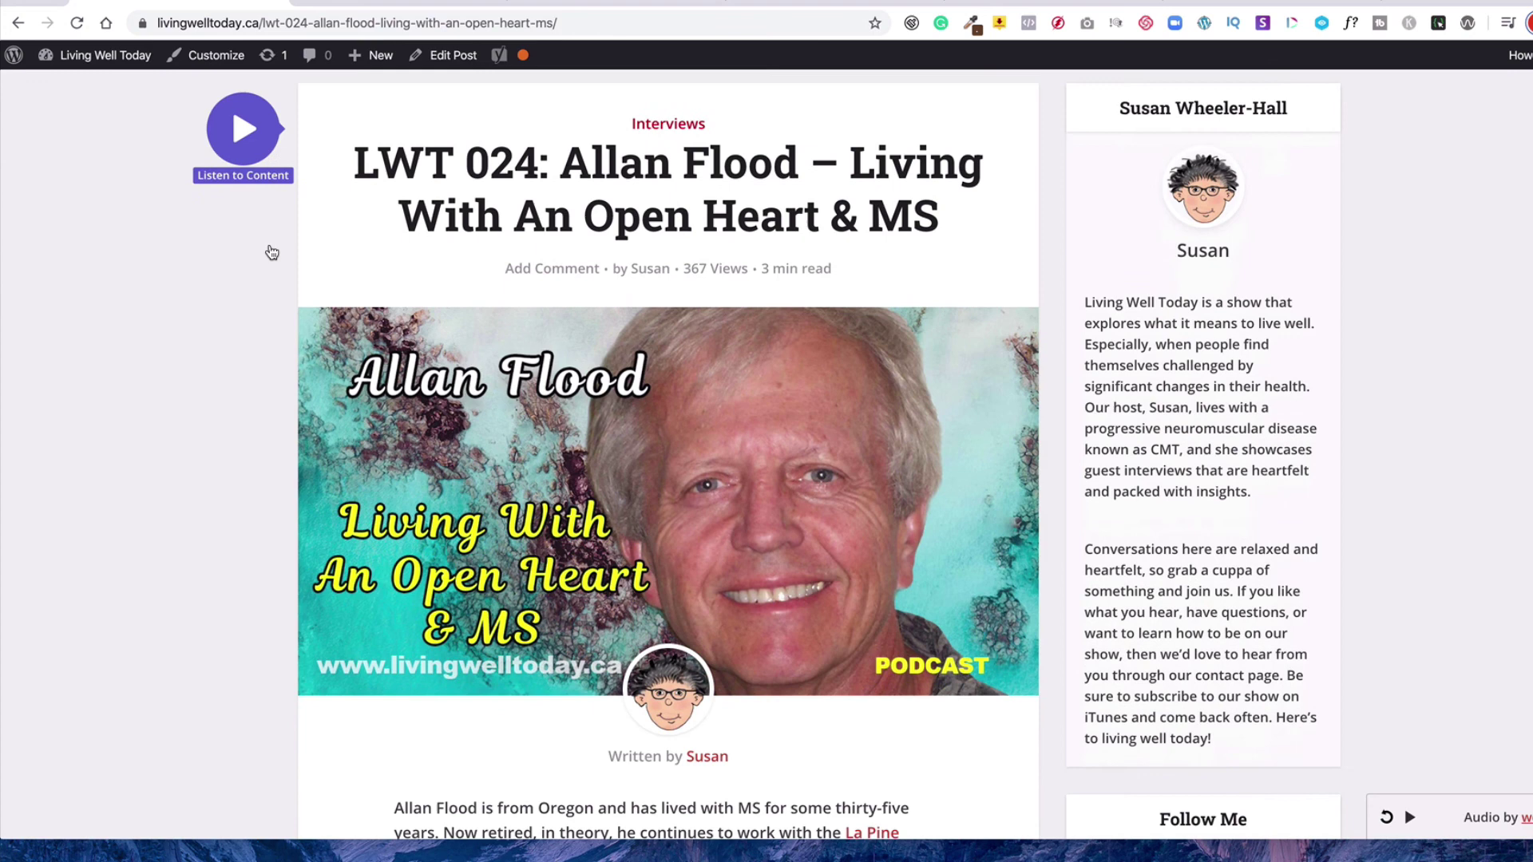